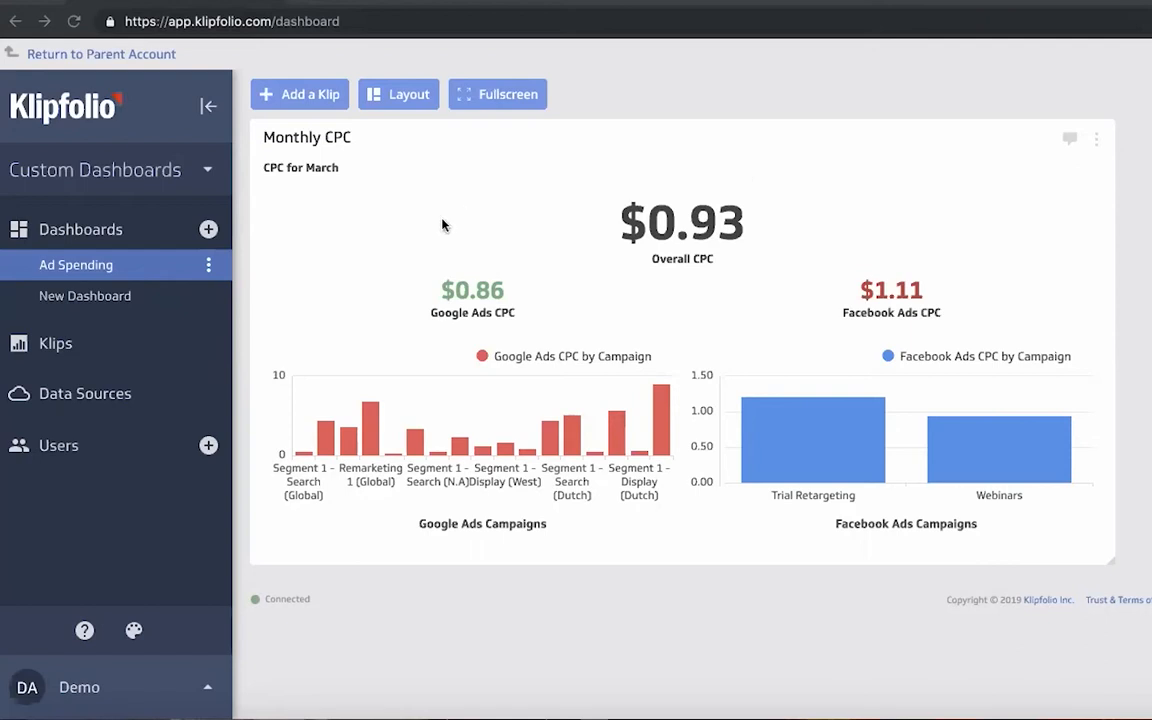
- Open the dashboard named New Dashboard and start building a custom Klip for it
{"action": "left_click", "coordinate": [100, 296]}
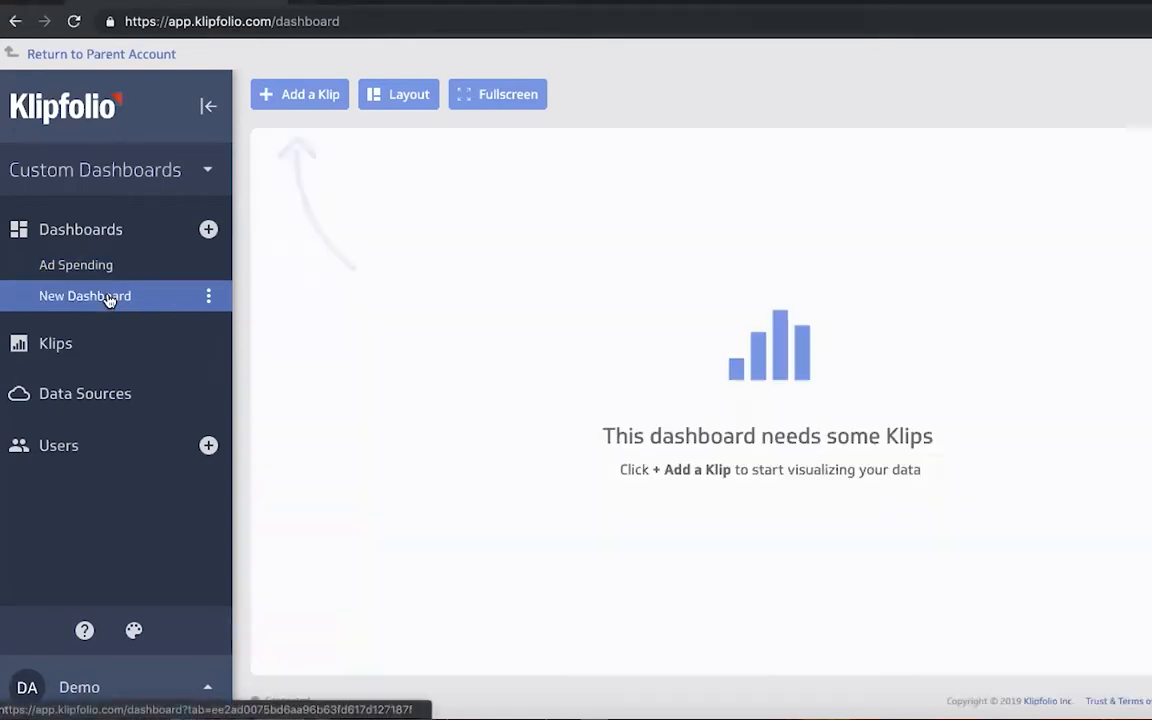
{"action": "left_click", "coordinate": [318, 104]}
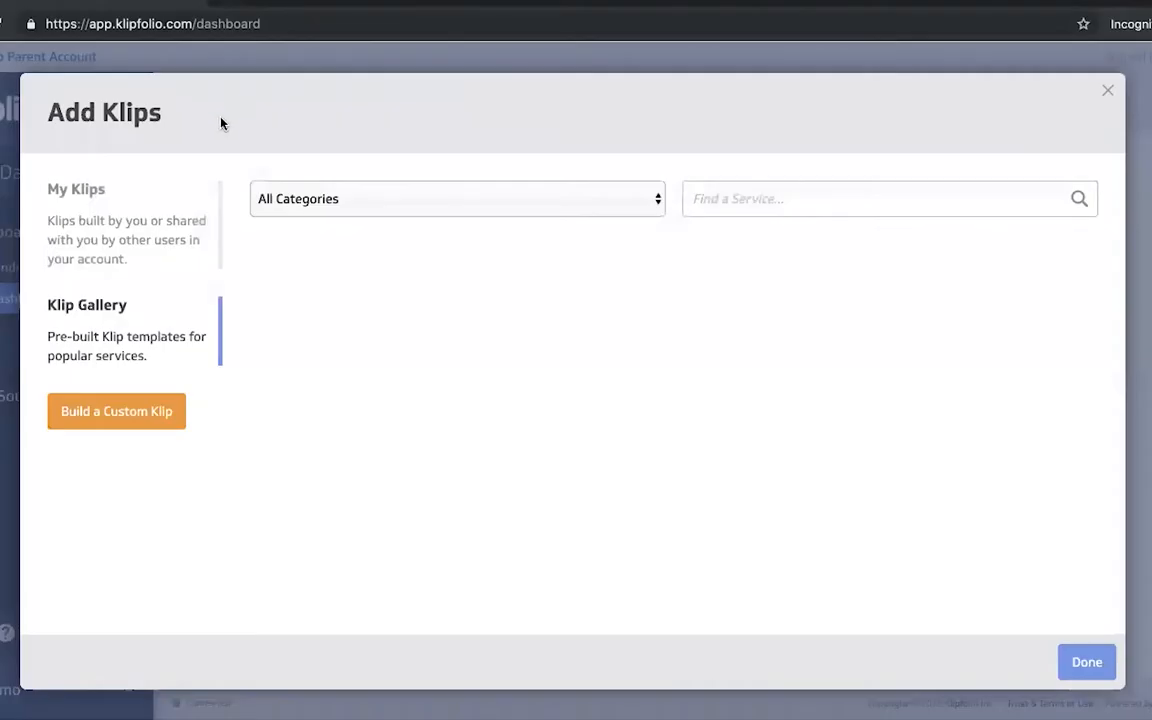
{"action": "left_click", "coordinate": [113, 409]}
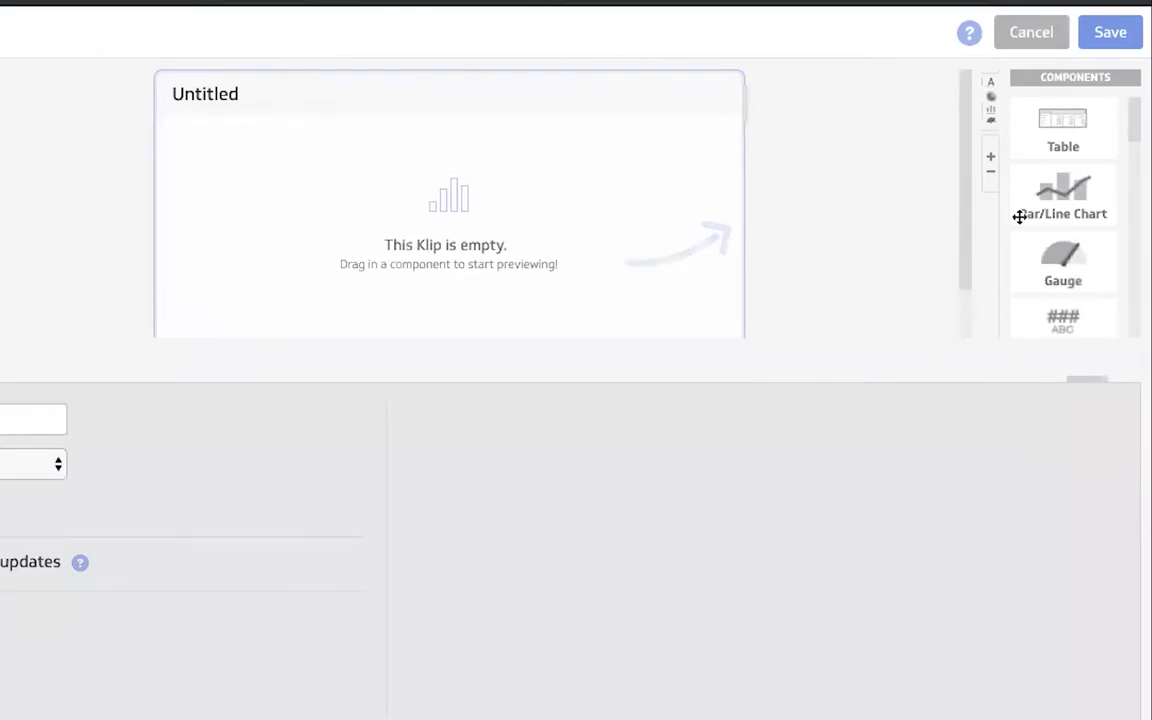
- Add a Layout Grid to the Klip and reduce it to one row and two columns
{"action": "scroll", "coordinate": [1070, 235], "scroll_direction": "down", "scroll_amount": 2}
{"action": "left_click_drag", "start_coordinate": [1064, 182], "coordinate": [740, 230]}
{"action": "left_click", "coordinate": [991, 162]}
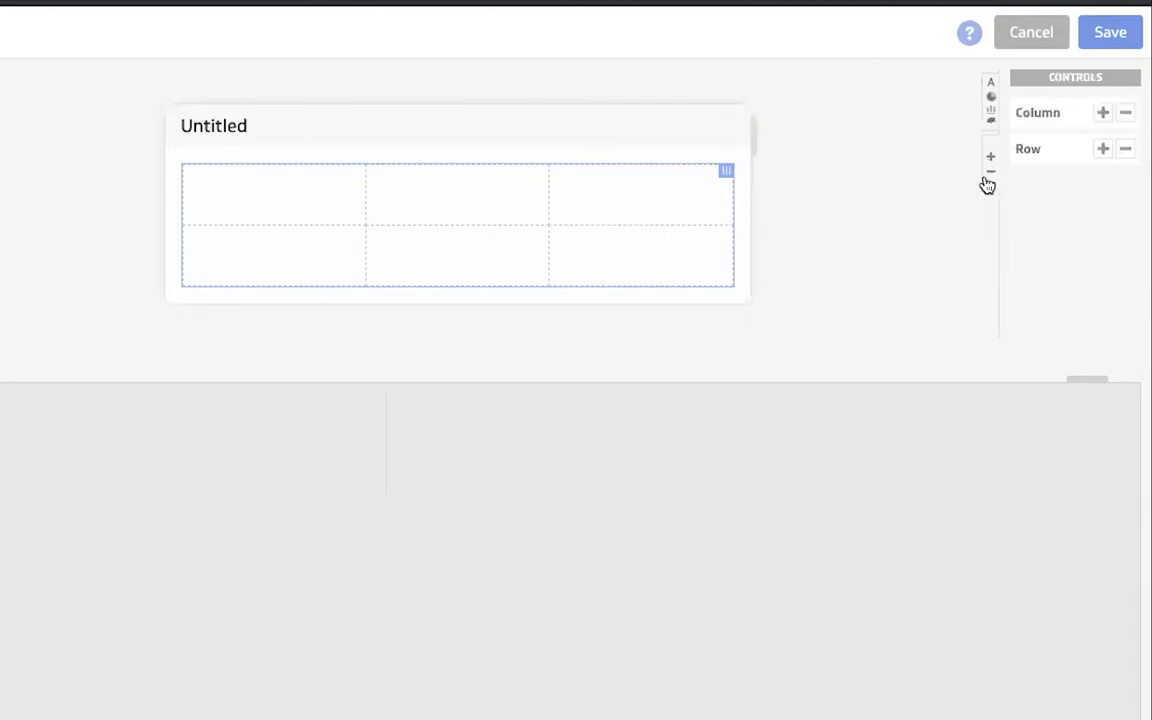
{"action": "left_click", "coordinate": [1126, 148]}
{"action": "left_click", "coordinate": [1126, 113]}
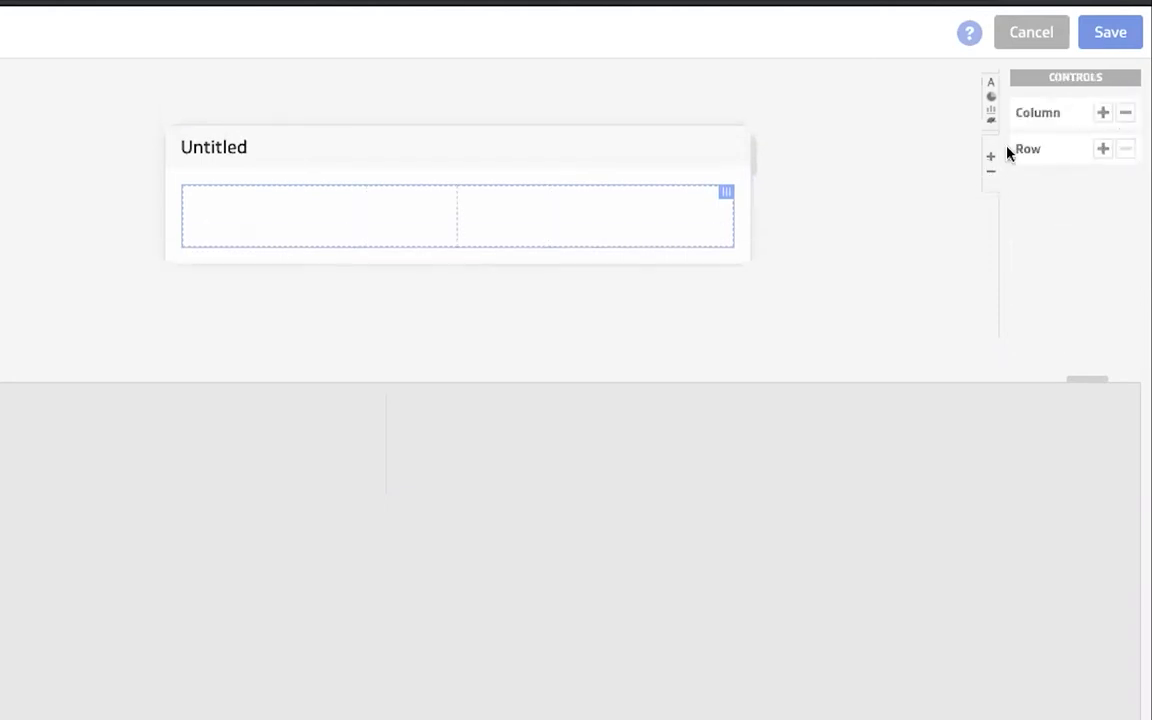
- Widen the Klip and place a Bar/Line Chart in each of the two grid cells
{"action": "left_click_drag", "start_coordinate": [753, 159], "coordinate": [980, 160]}
{"action": "left_click_drag", "start_coordinate": [864, 157], "coordinate": [948, 153]}
{"action": "left_click", "coordinate": [991, 121]}
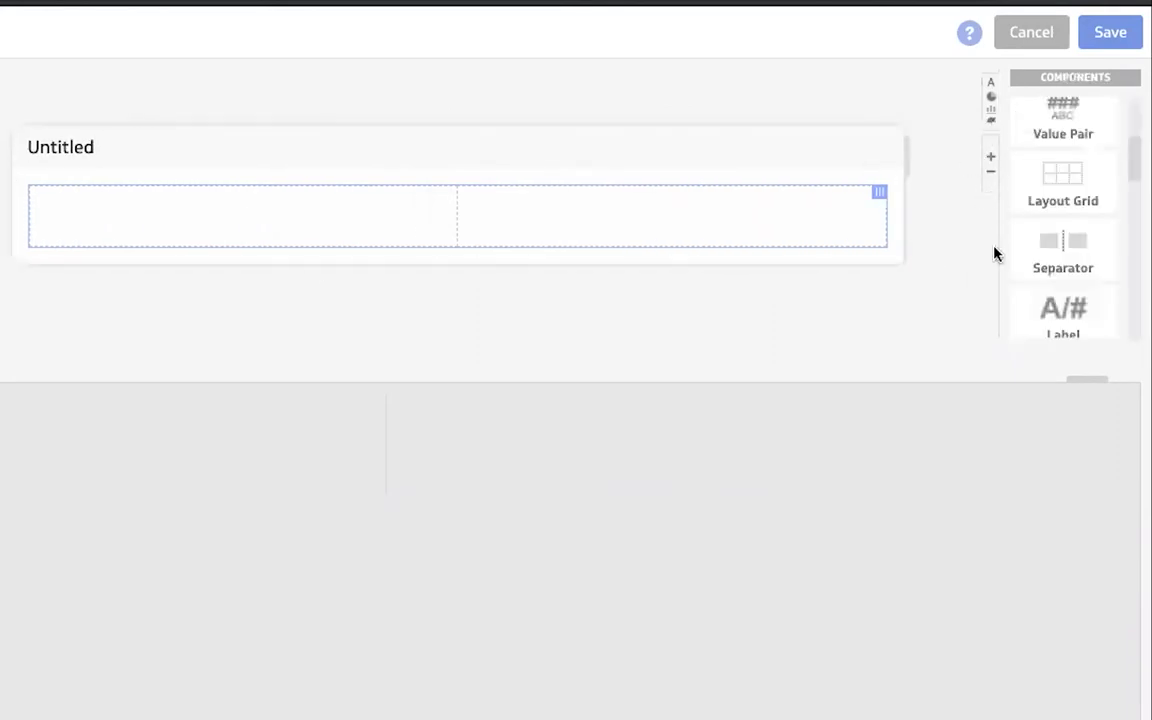
{"action": "scroll", "coordinate": [1071, 219], "scroll_direction": "down", "scroll_amount": 2}
{"action": "scroll", "coordinate": [1071, 216], "scroll_direction": "up", "scroll_amount": 5}
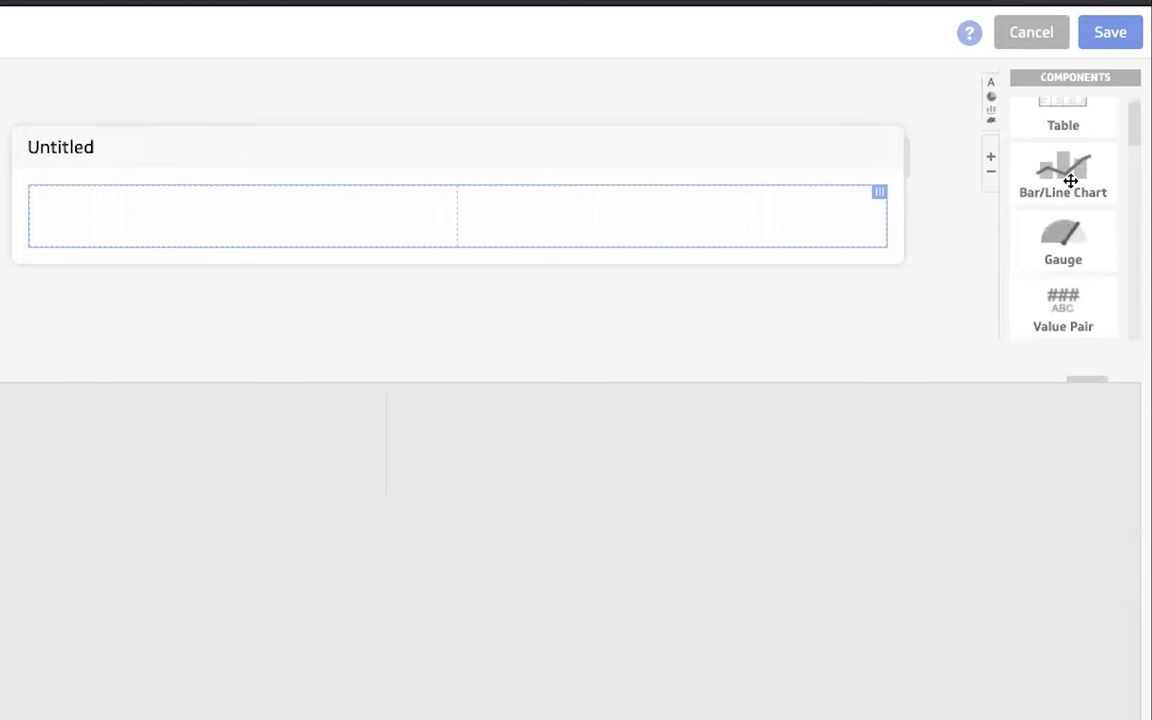
{"action": "left_click_drag", "start_coordinate": [1070, 180], "coordinate": [797, 229]}
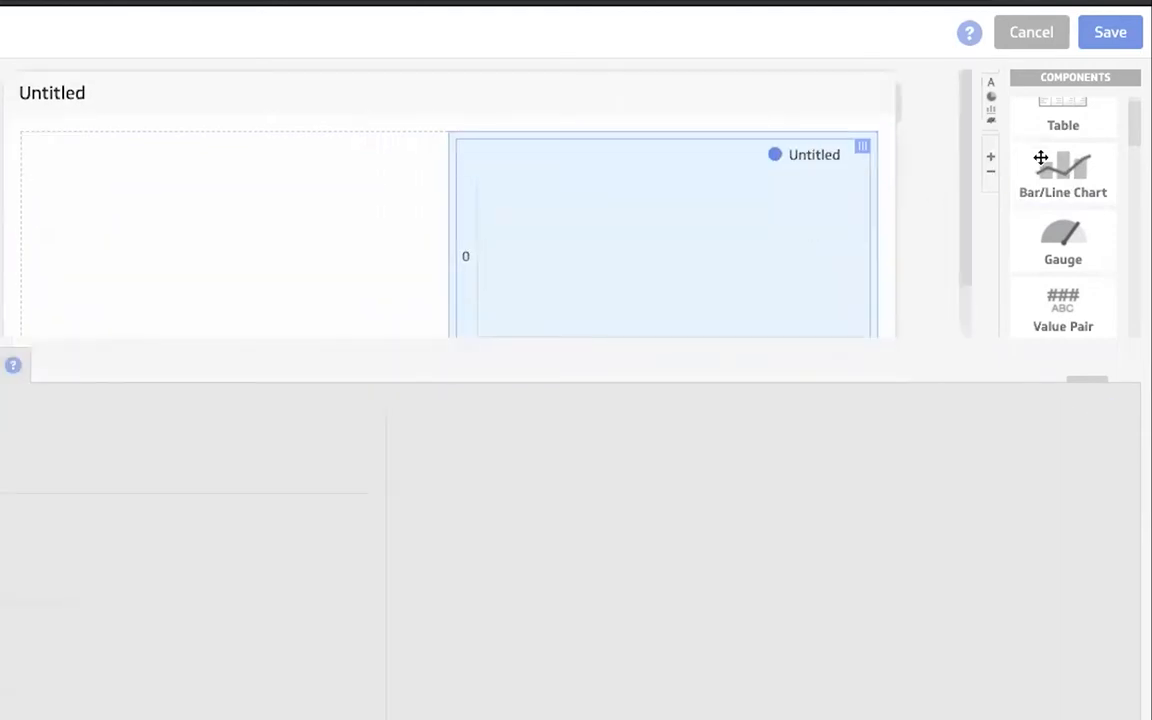
{"action": "left_click_drag", "start_coordinate": [1083, 161], "coordinate": [380, 248]}
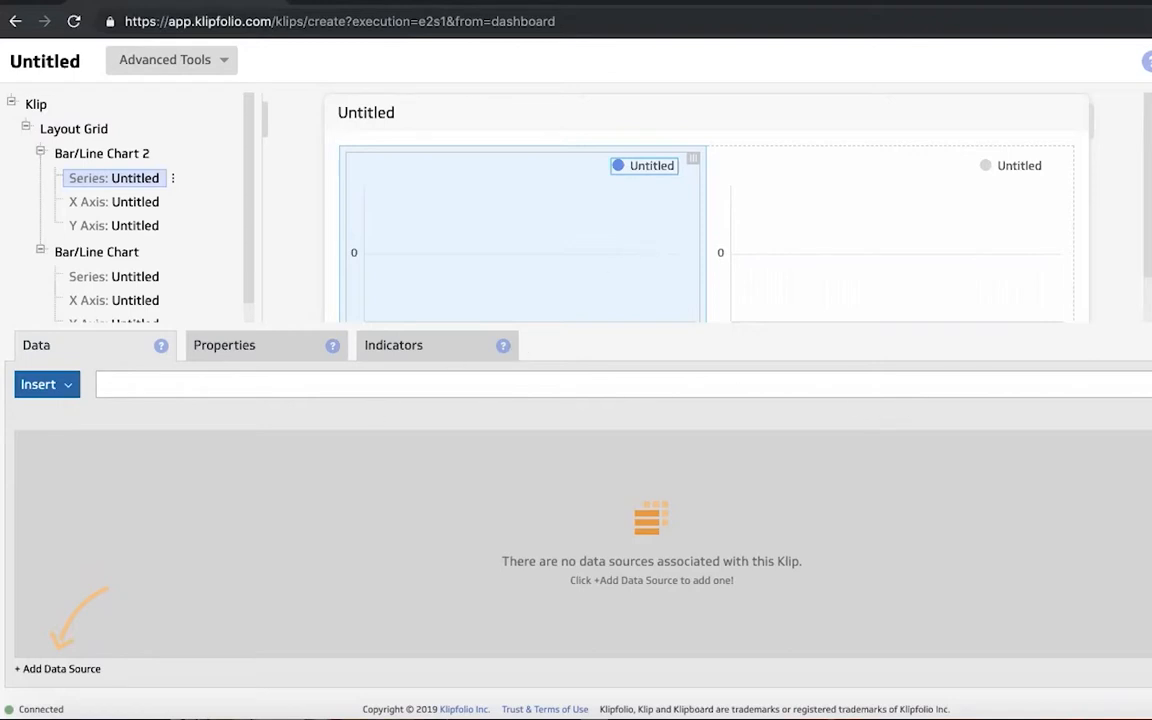
- Add the Google AdWords data source Google Ads Cost and Clicks (last month) to the left chart's series
{"action": "left_click_drag", "start_coordinate": [1148, 326], "coordinate": [1148, 367]}
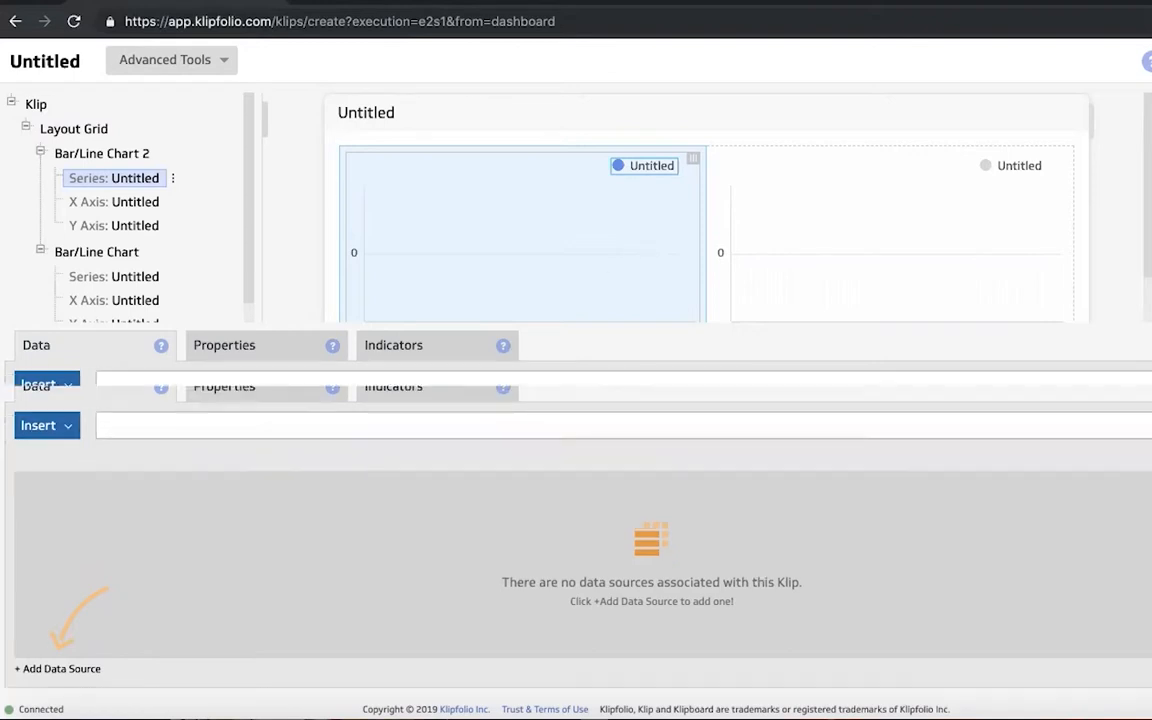
{"action": "left_click", "coordinate": [76, 669]}
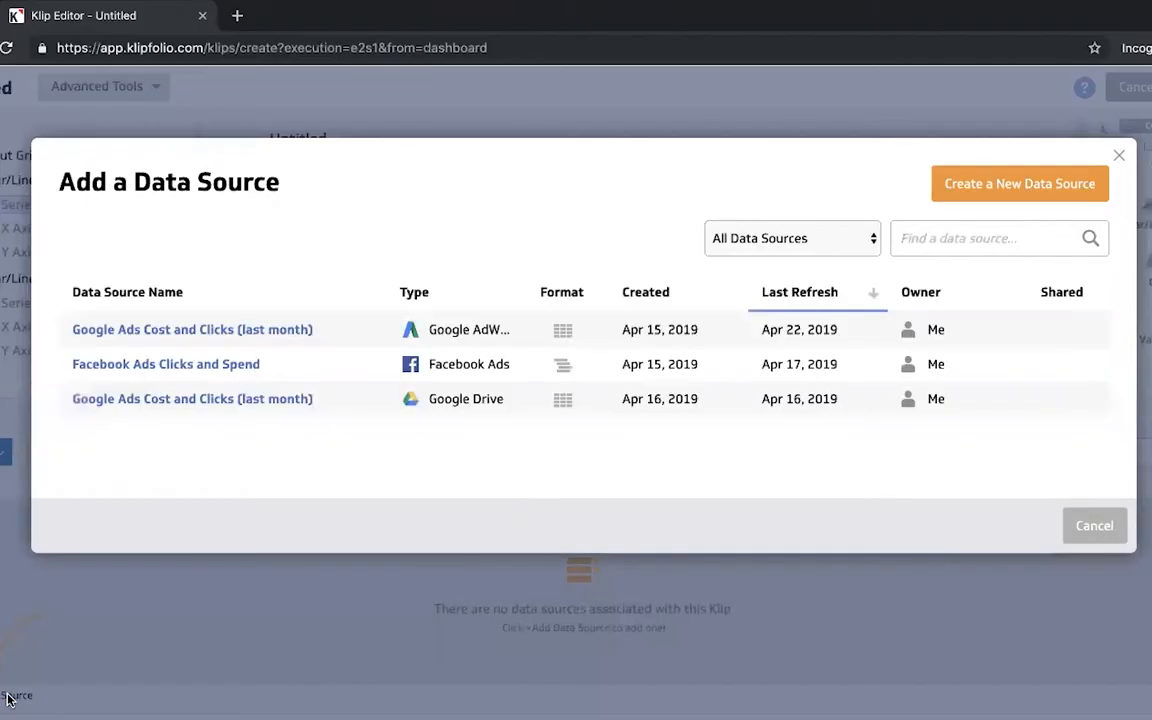
{"action": "left_click", "coordinate": [277, 331]}
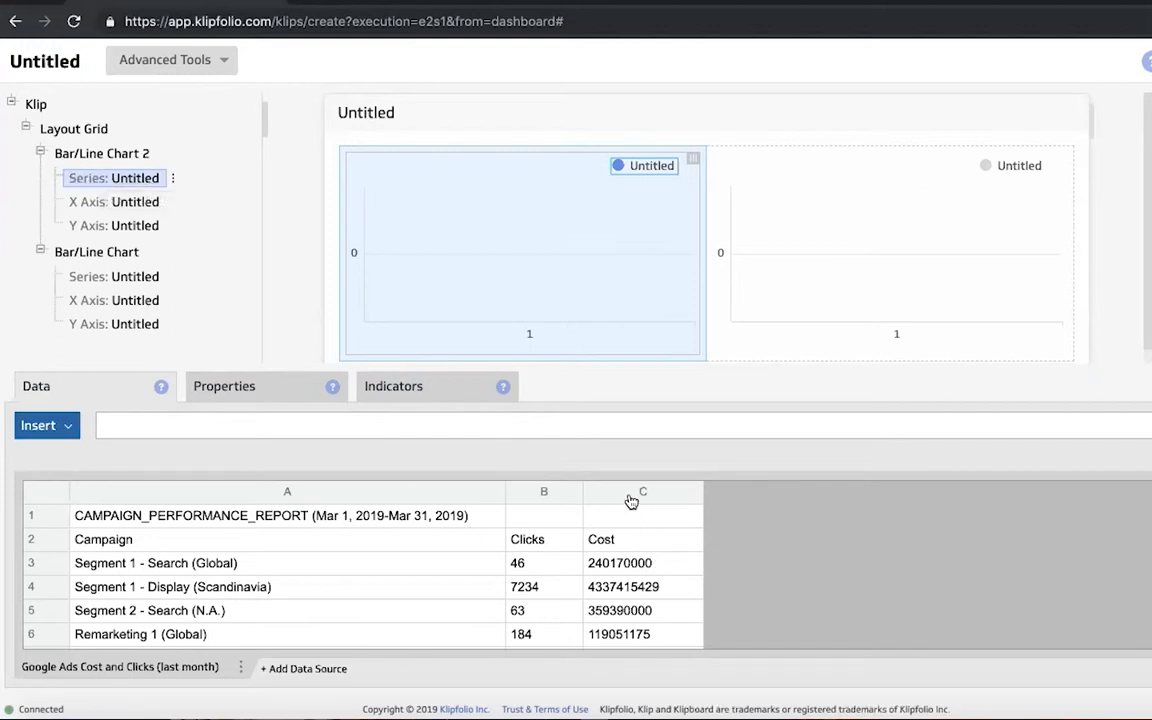
- Set the left chart's X axis to column A and filter out the Campaign, CAMPAIGN_PERFORMANCE_REPORT (Mar 1, 2019-Mar 31, 2019) and Total members
{"action": "left_click", "coordinate": [150, 204]}
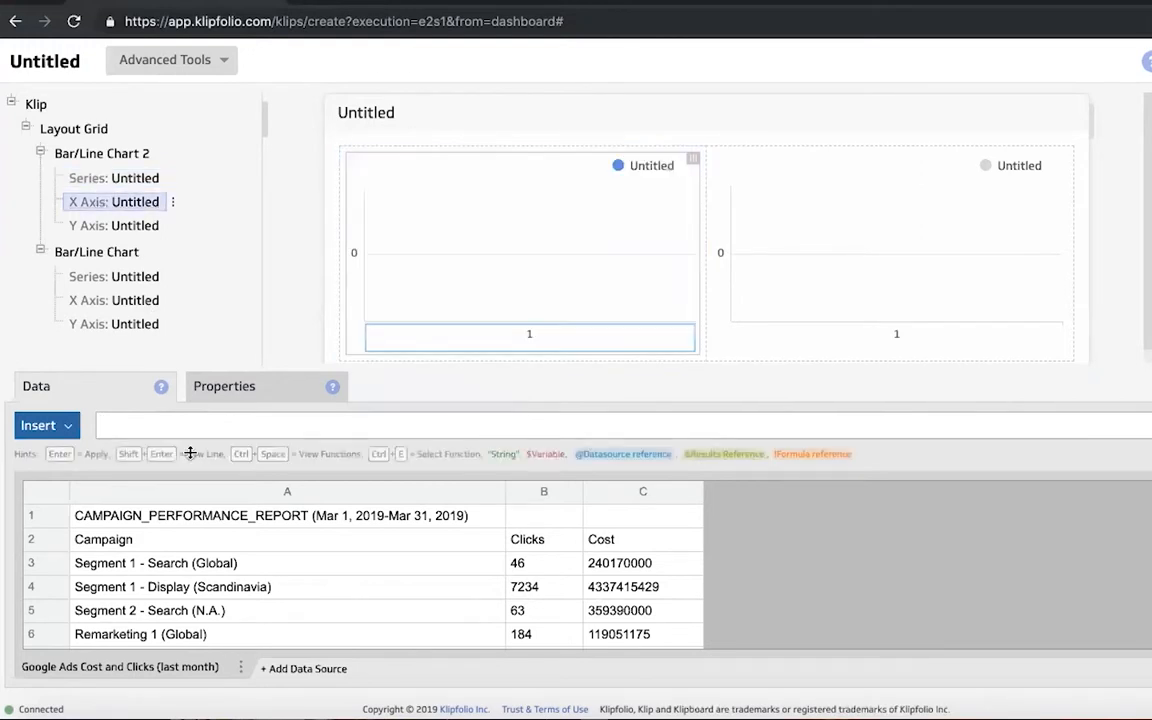
{"action": "left_click", "coordinate": [265, 499]}
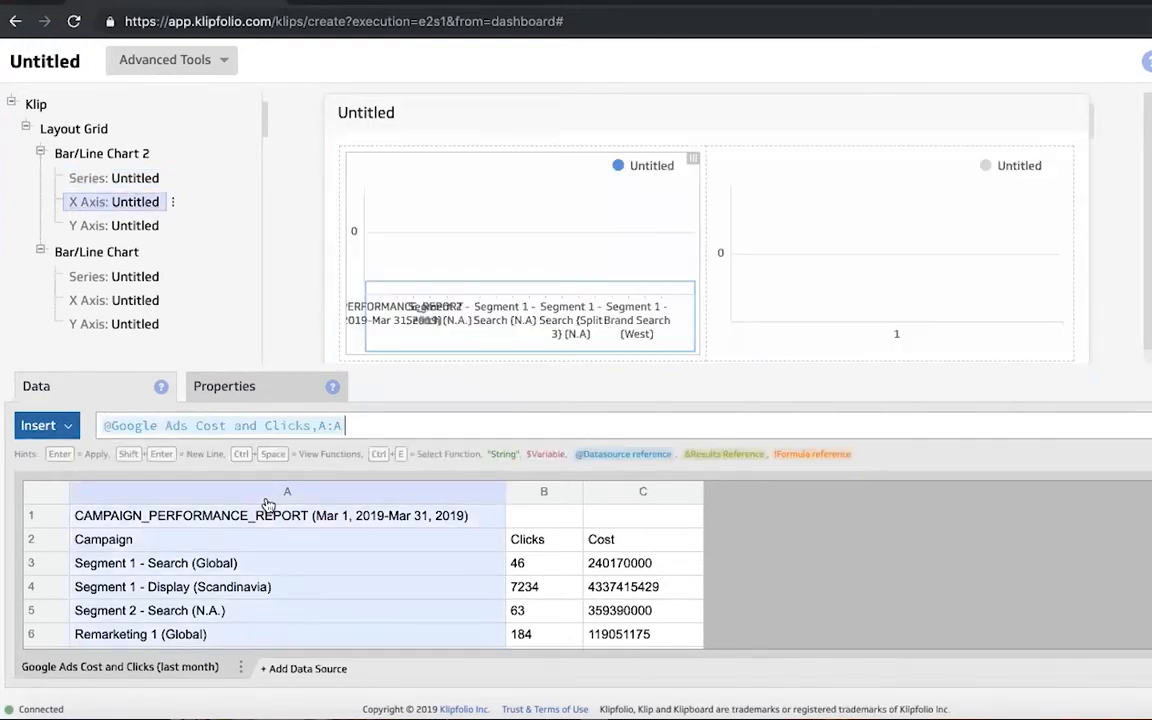
{"action": "left_click", "coordinate": [174, 204]}
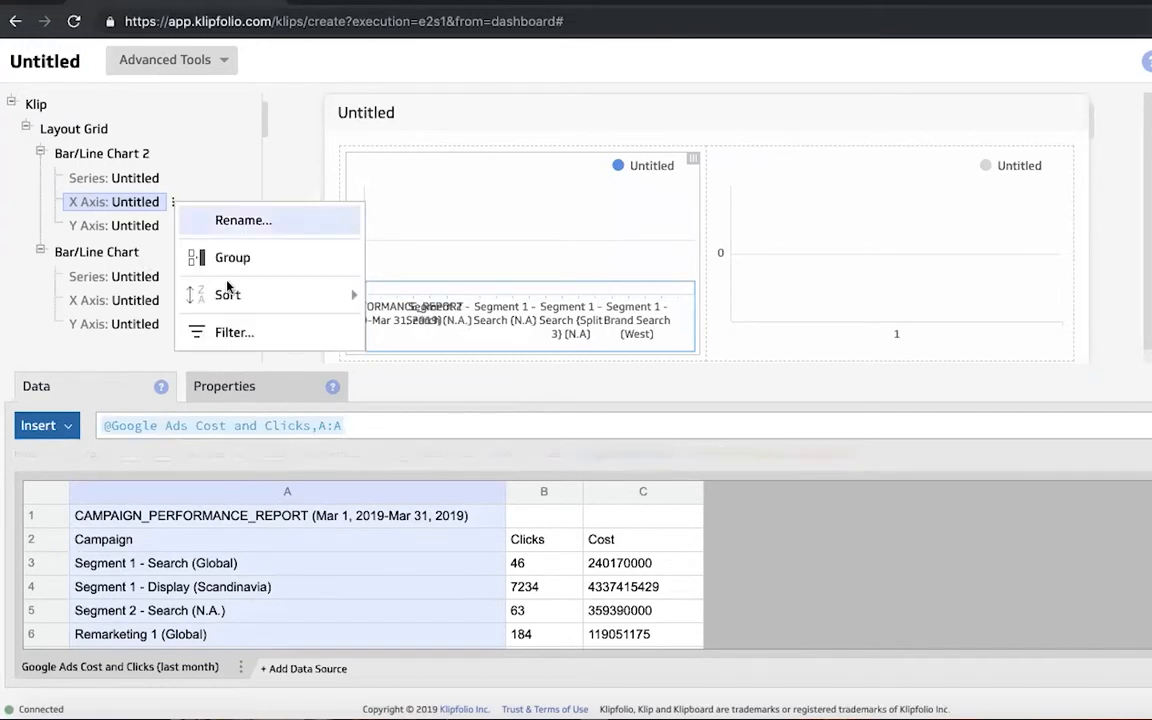
{"action": "left_click", "coordinate": [236, 332]}
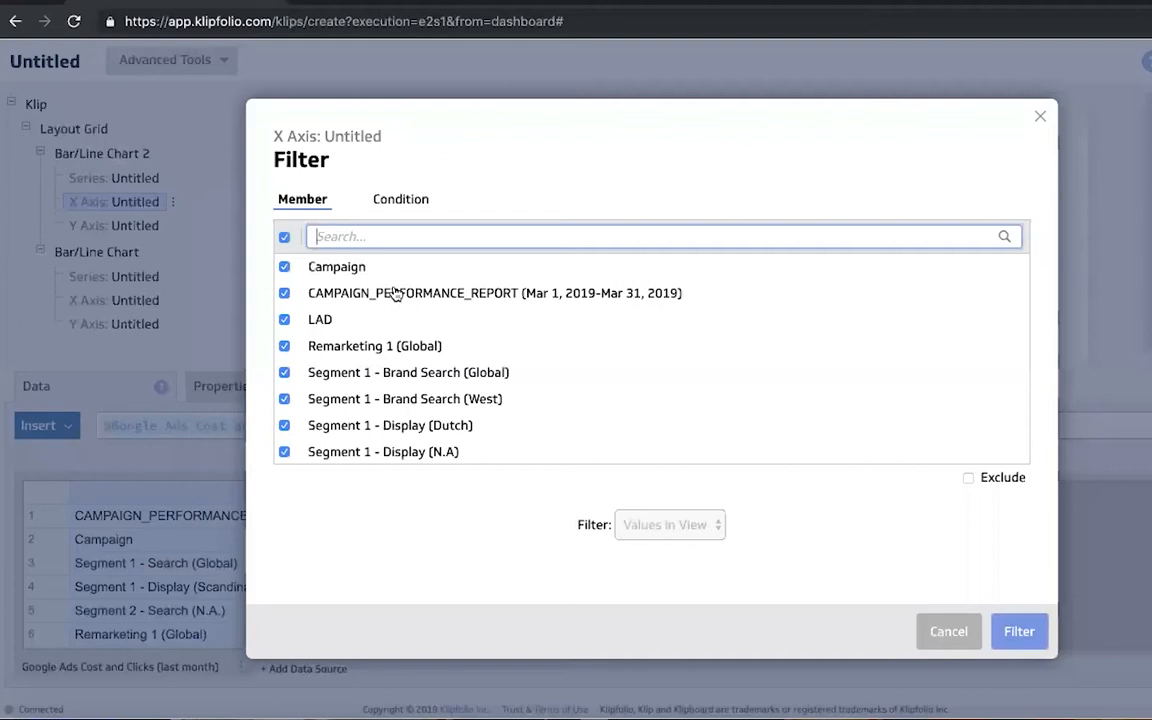
{"action": "left_click", "coordinate": [285, 267]}
{"action": "left_click", "coordinate": [284, 293]}
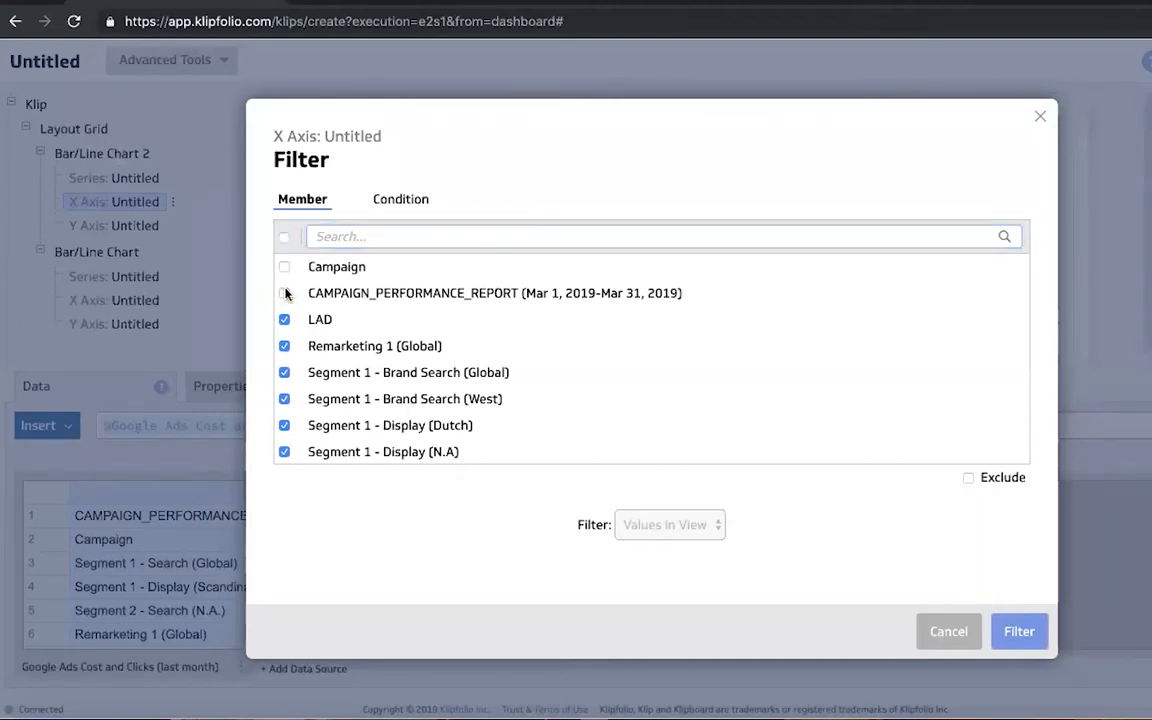
{"action": "scroll", "coordinate": [390, 335], "scroll_direction": "down", "scroll_amount": 1}
{"action": "scroll", "coordinate": [388, 334], "scroll_direction": "down", "scroll_amount": 5}
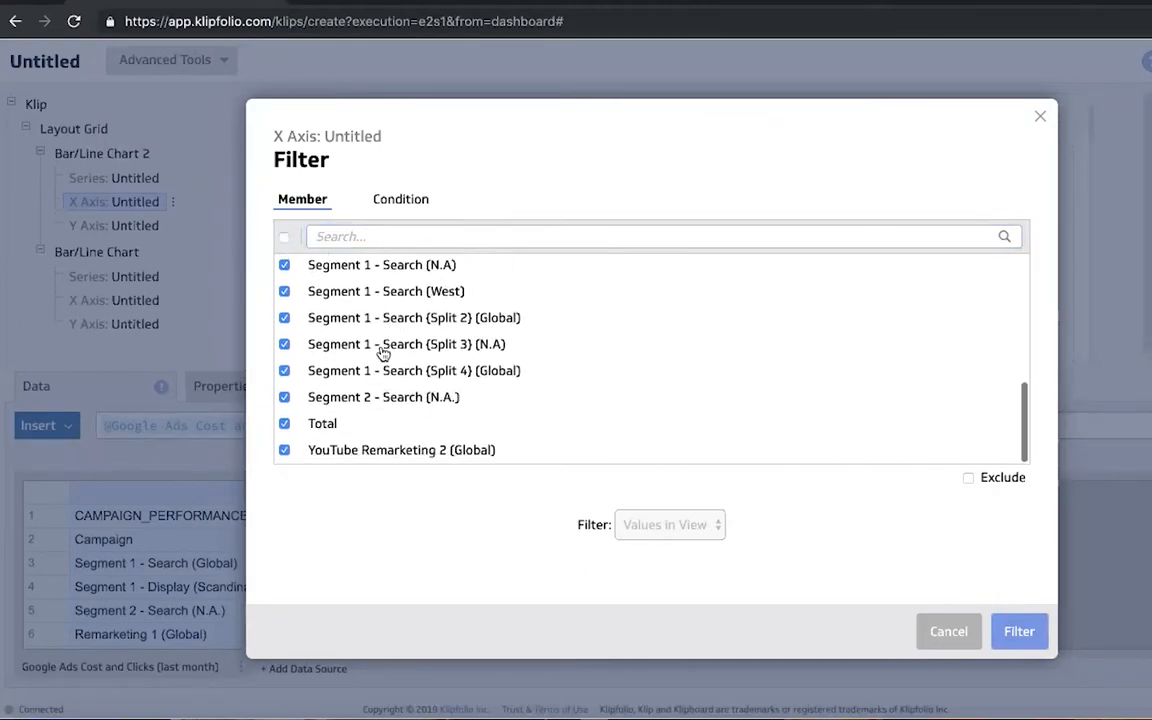
{"action": "left_click", "coordinate": [285, 424]}
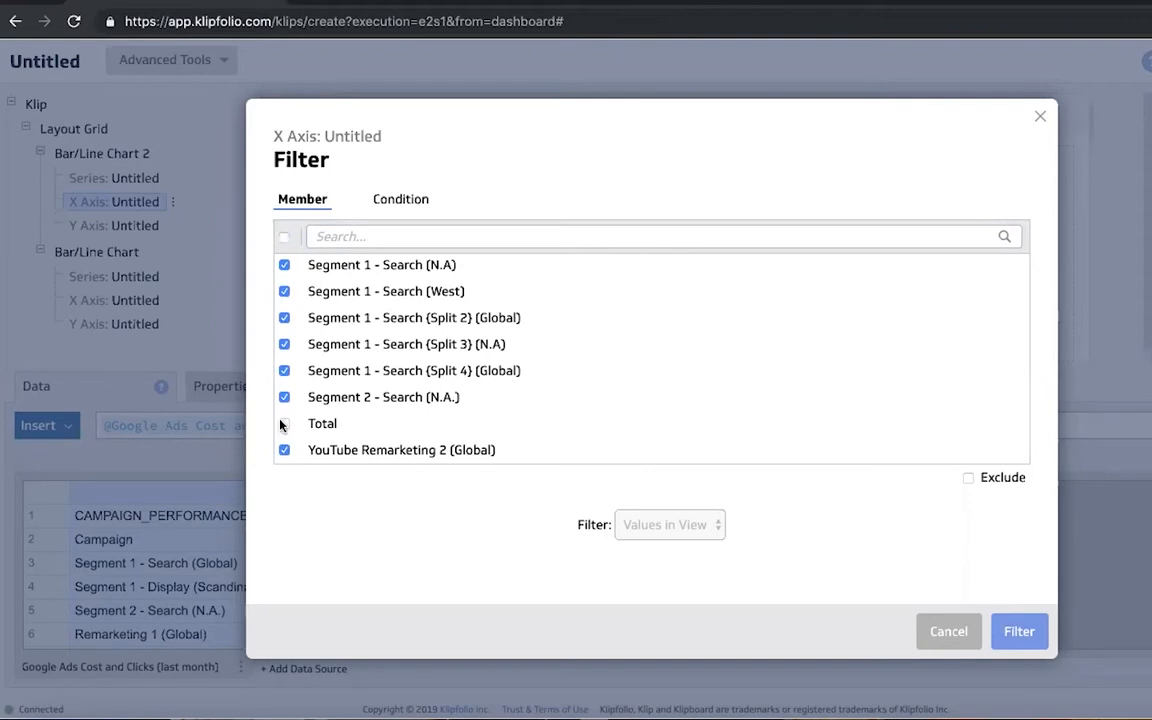
{"action": "left_click", "coordinate": [1019, 630]}
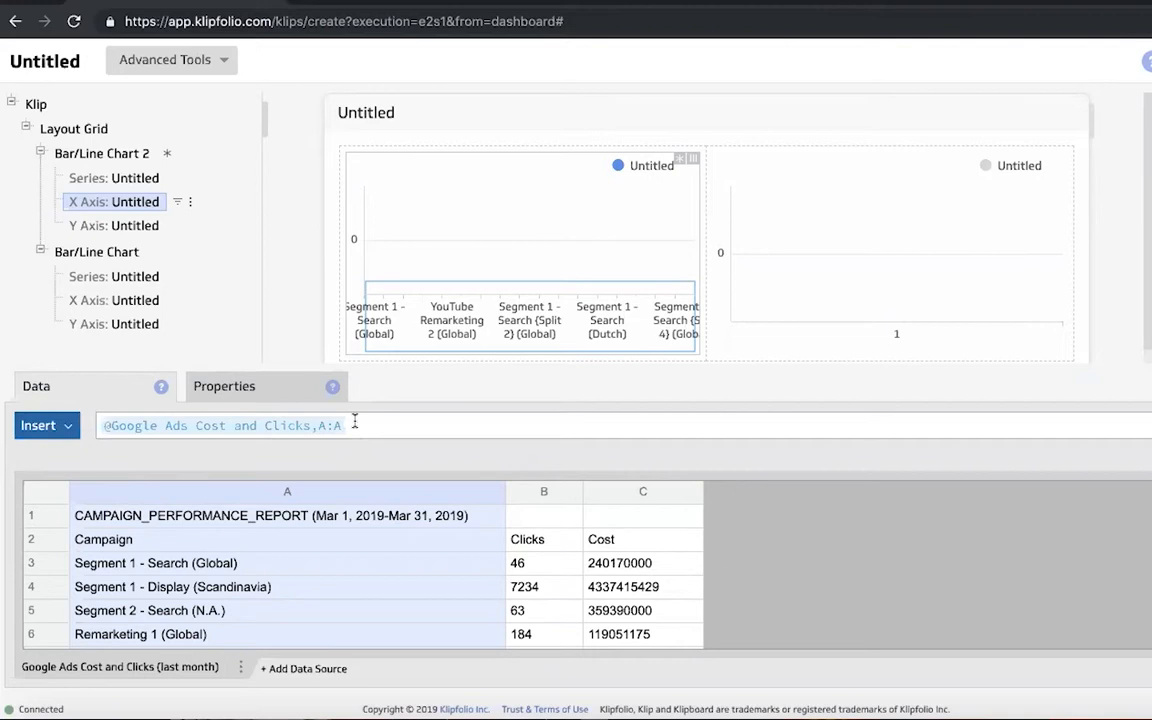
- Set the left chart's series formula to cost column C divided by 1000000, in parentheses, divided by clicks column B
{"action": "left_click", "coordinate": [118, 182]}
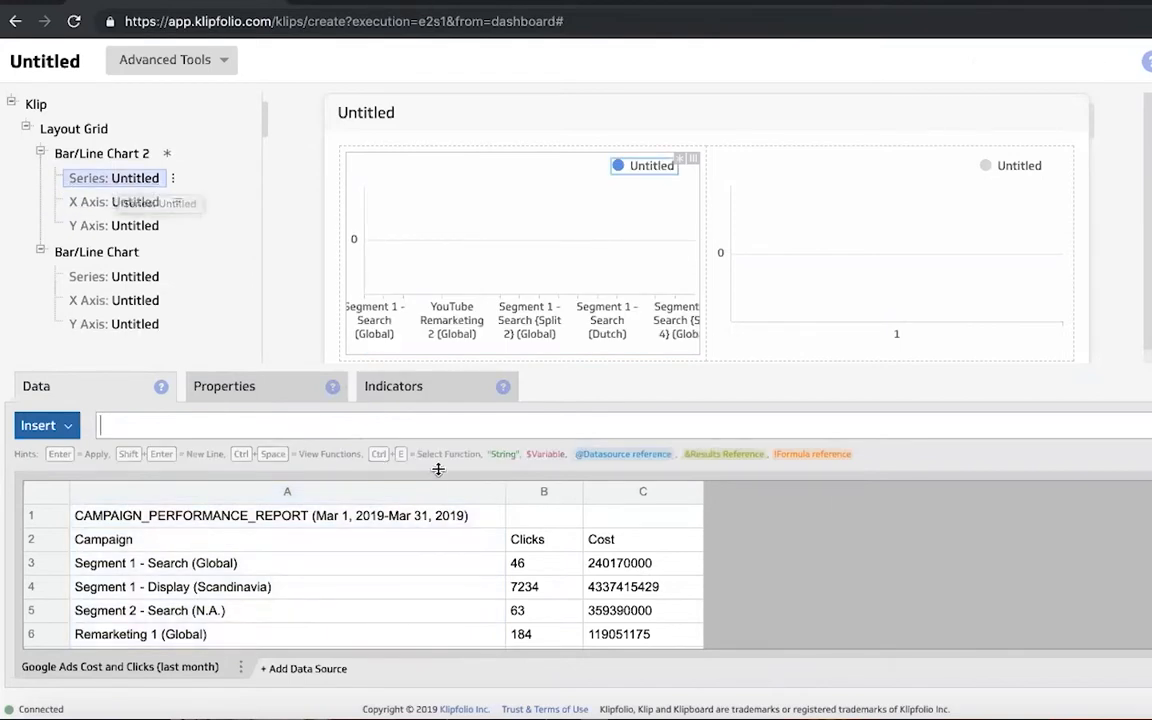
{"action": "left_click", "coordinate": [627, 493]}
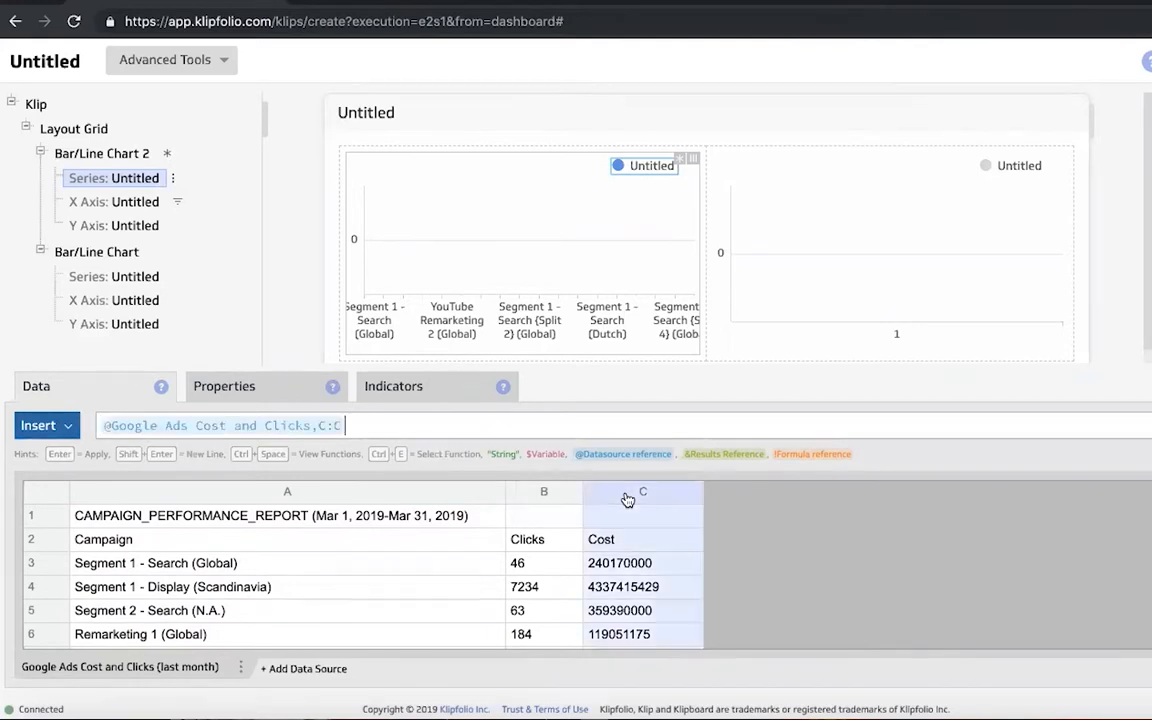
{"action": "type", "text": "/1000000"}
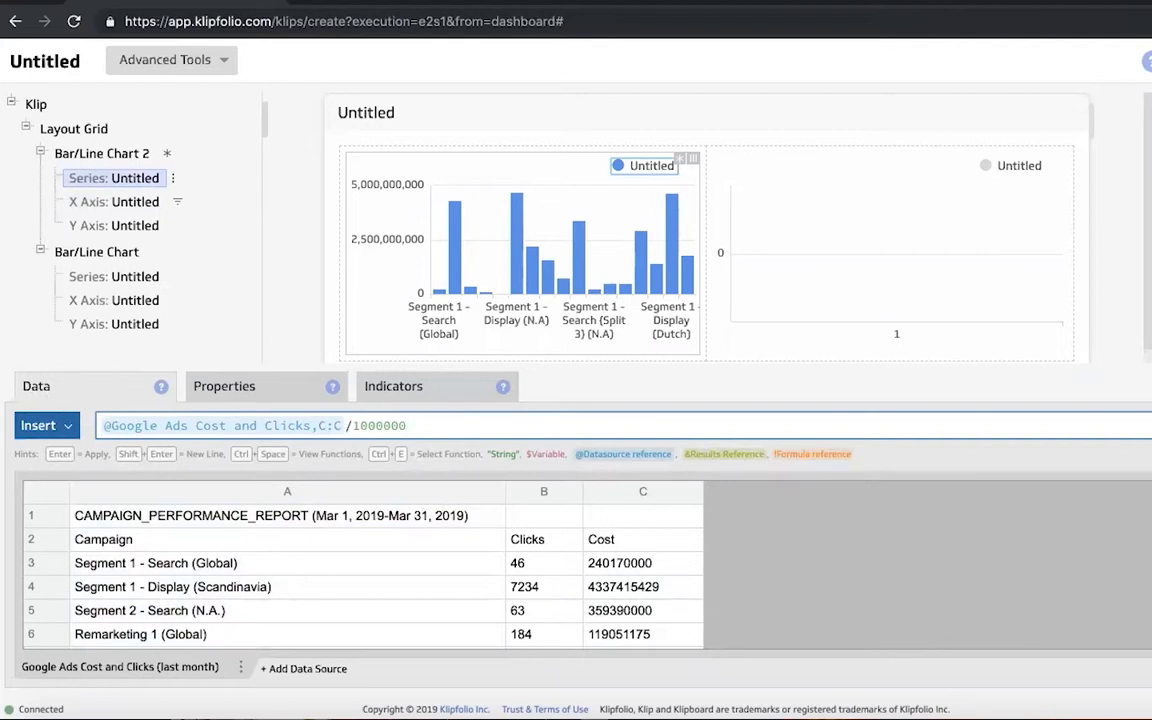
{"action": "type", "text": ")"}
{"action": "left_click", "coordinate": [99, 425]}
{"action": "type", "text": "("}
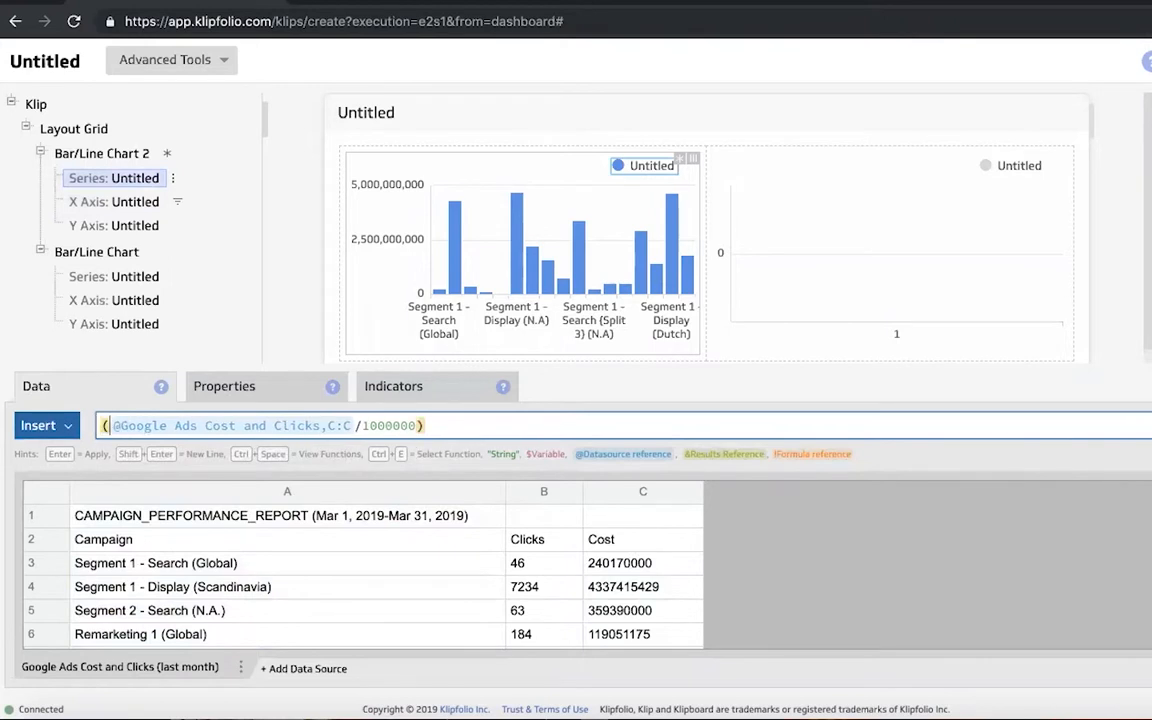
{"action": "left_click", "coordinate": [508, 428]}
{"action": "type", "text": "/"}
{"action": "left_click", "coordinate": [542, 496]}
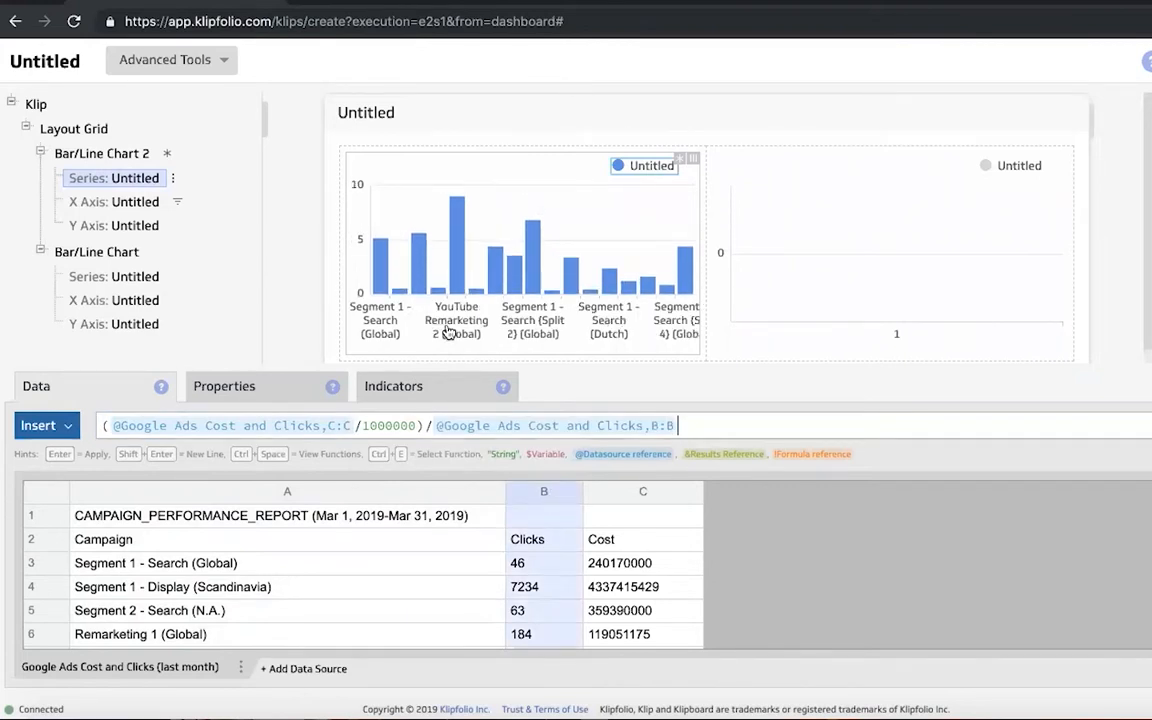
{"action": "mouse_move", "coordinate": [460, 262]}
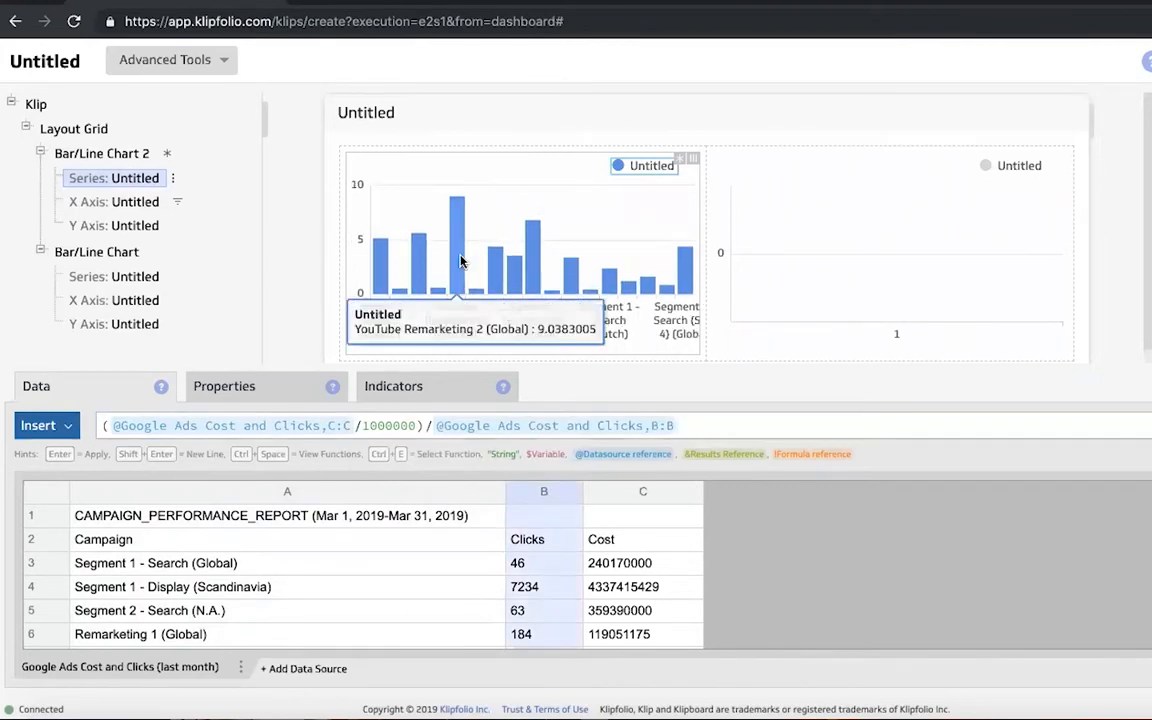
- Turn off automatic formatting for the left chart's series and format its values as Currency
{"action": "left_click", "coordinate": [241, 390]}
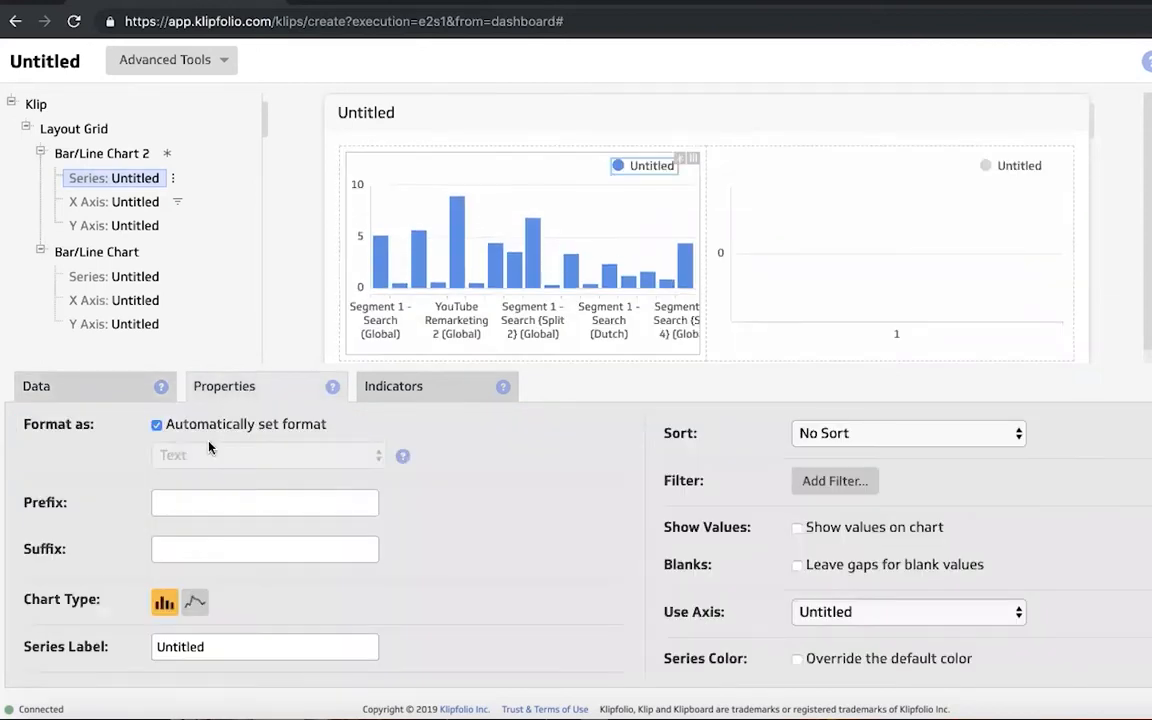
{"action": "left_click", "coordinate": [156, 426]}
{"action": "left_click", "coordinate": [188, 455]}
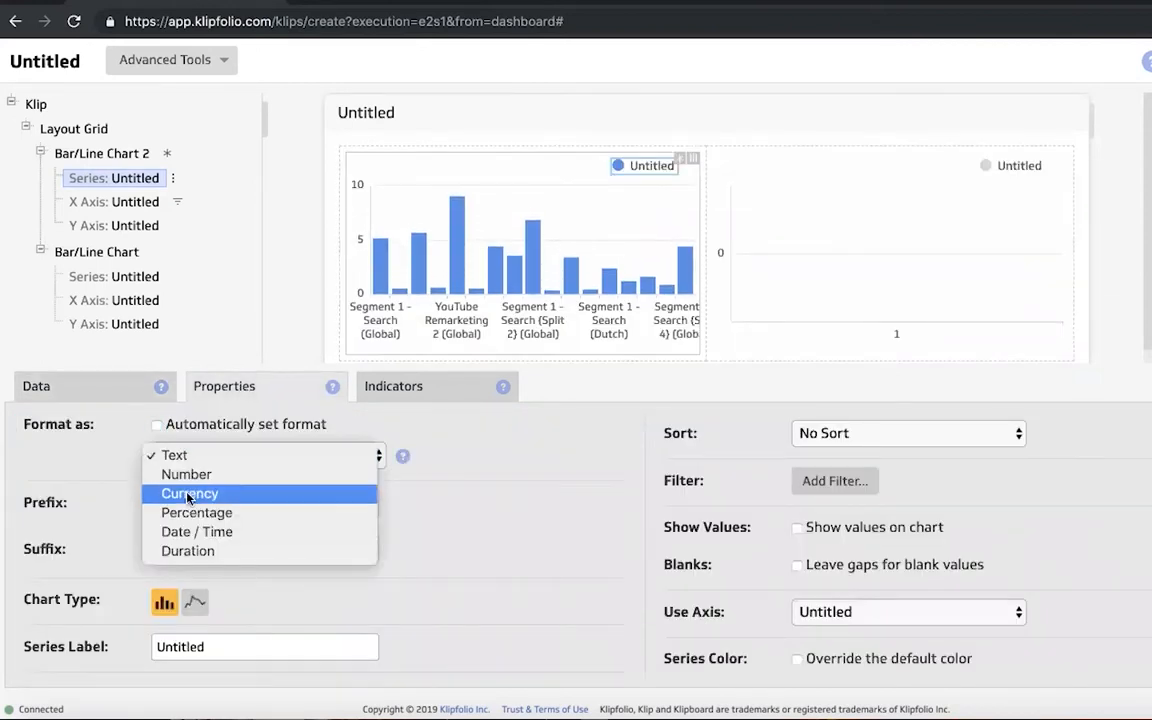
{"action": "left_click", "coordinate": [190, 492]}
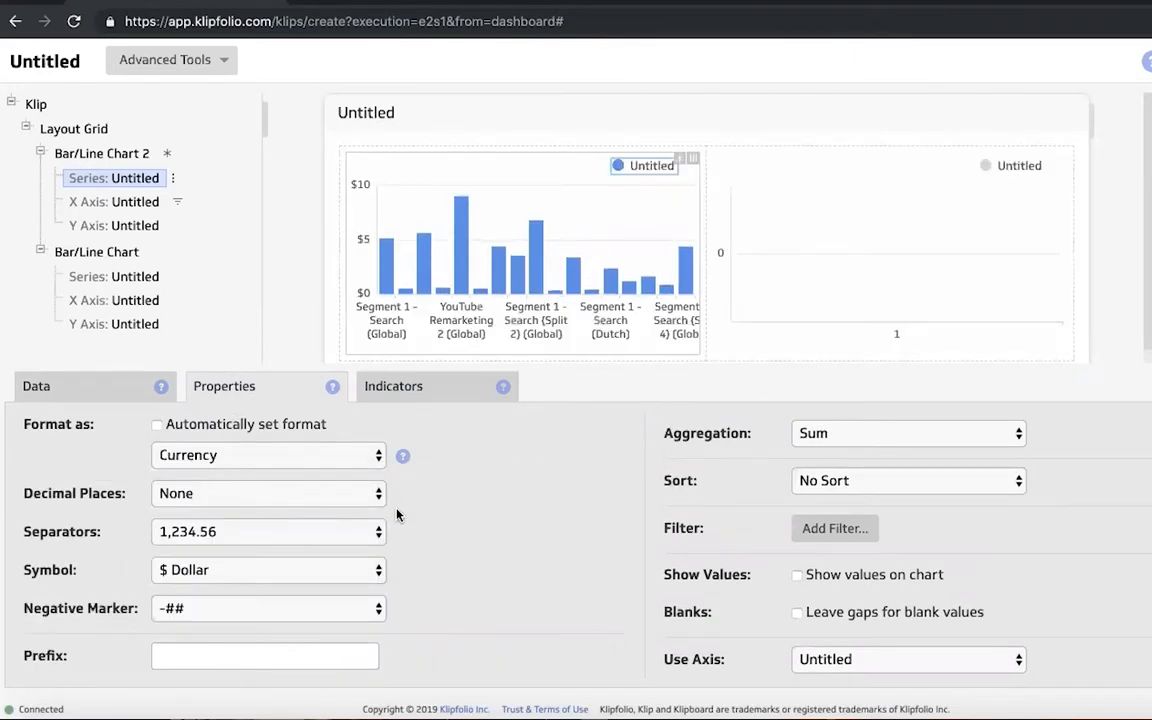
- Label the left chart's series Google Ads CPC
{"action": "scroll", "coordinate": [386, 535], "scroll_direction": "down", "scroll_amount": 3}
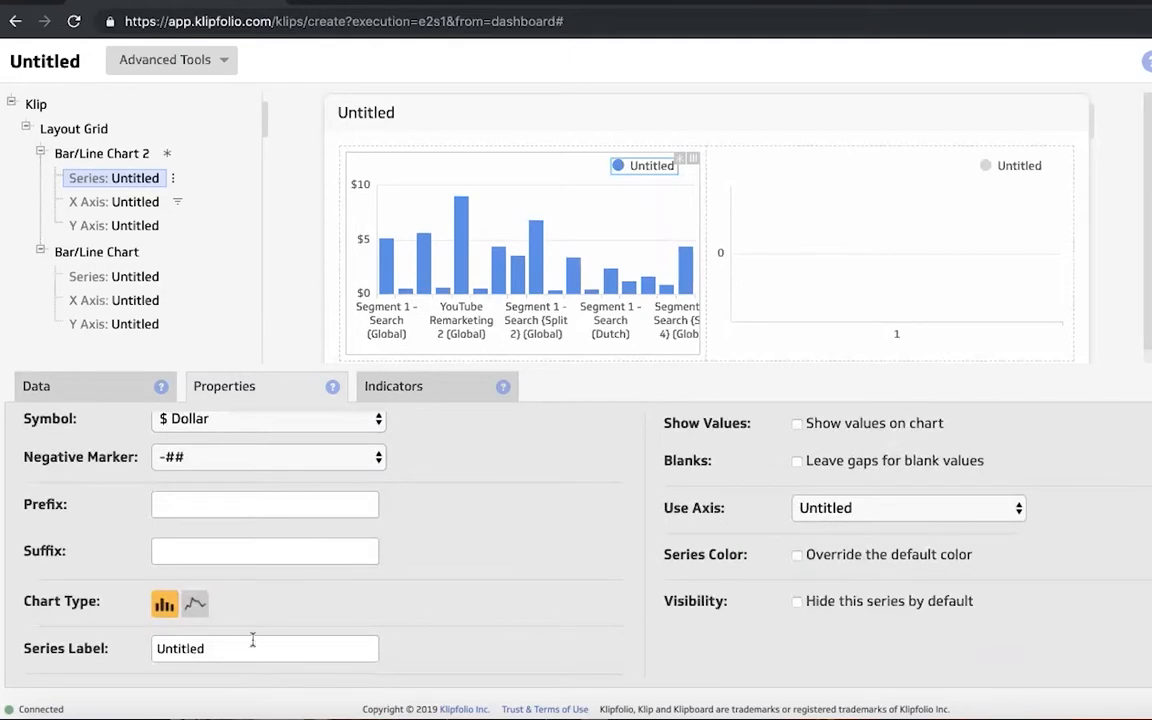
{"action": "double_click", "coordinate": [210, 650]}
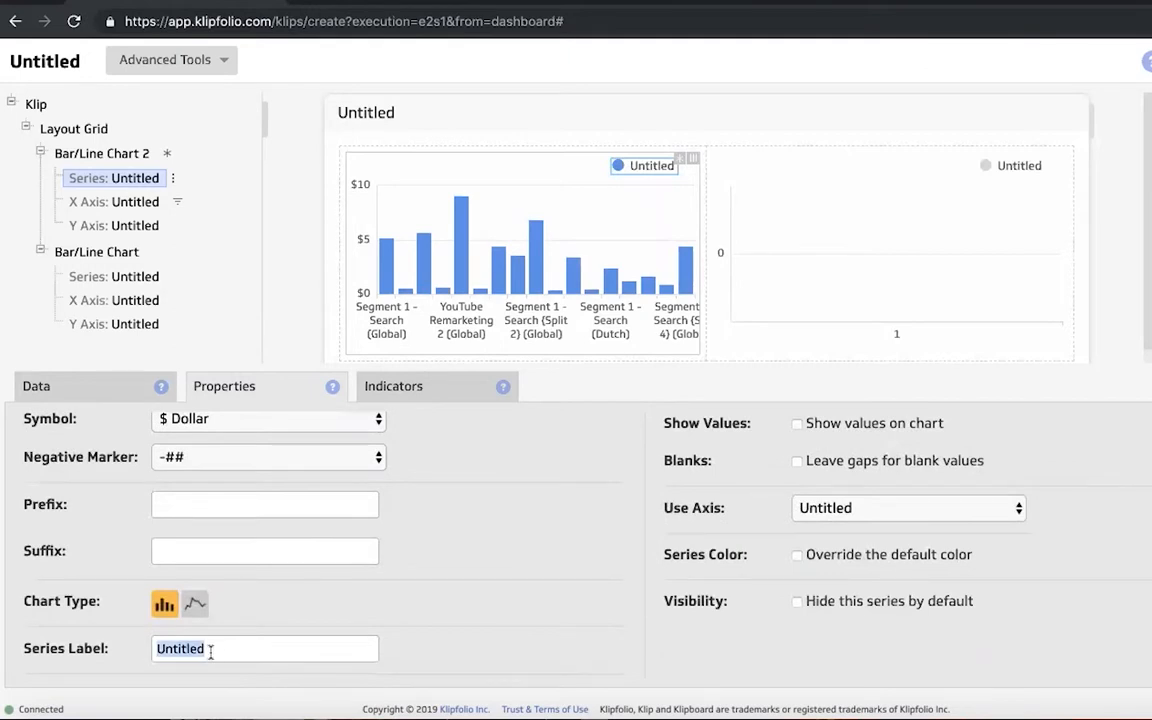
{"action": "type", "text": "Googl"}
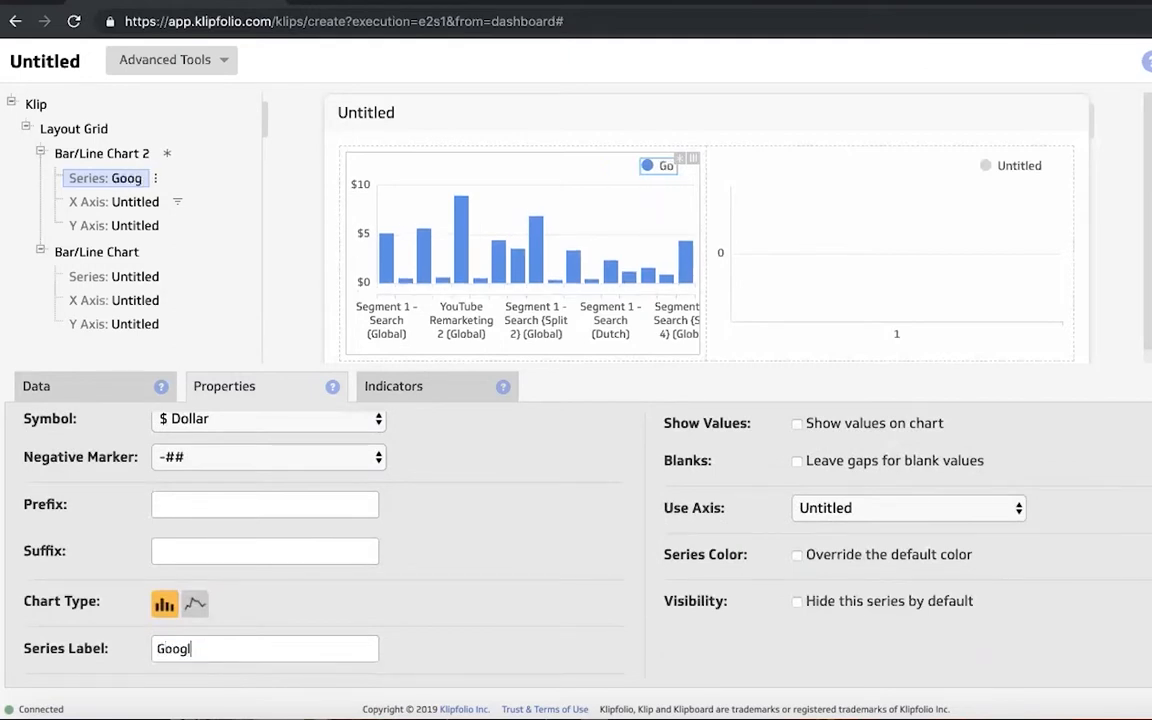
{"action": "type", "text": "e Ads"}
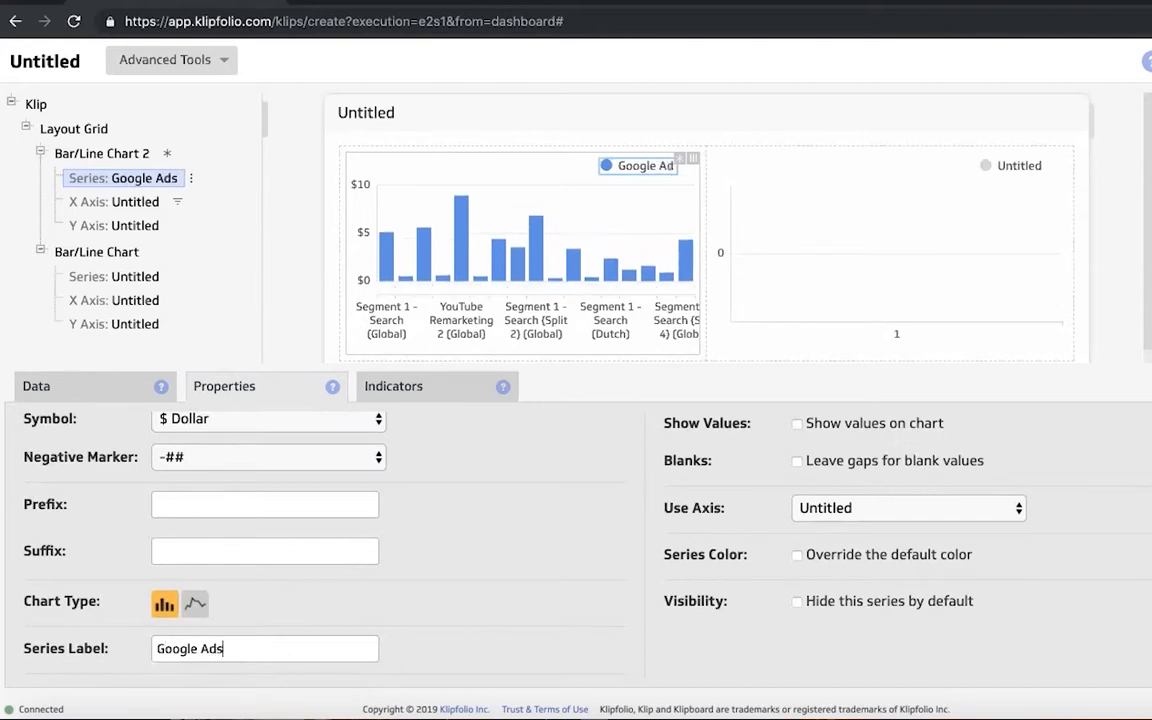
{"action": "type", "text": " CPC"}
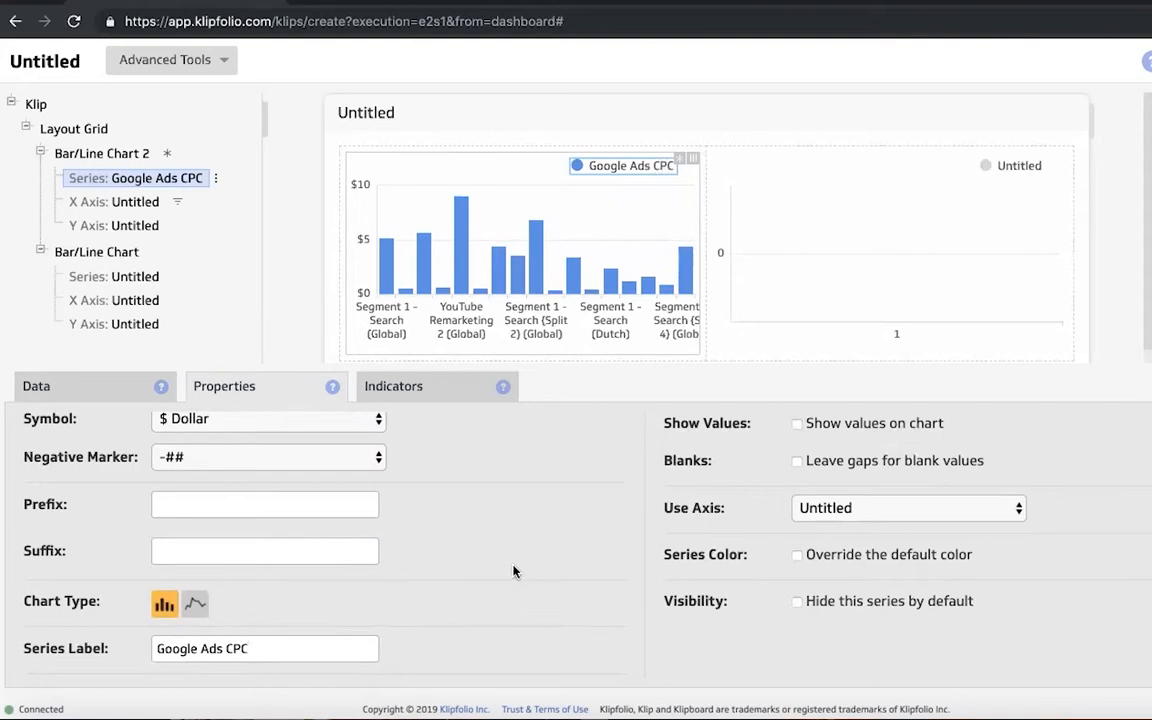
- Add the Facebook Ads Clicks and Spend data source and set the right chart's X axis to its campaign_name field
{"action": "left_click", "coordinate": [842, 267]}
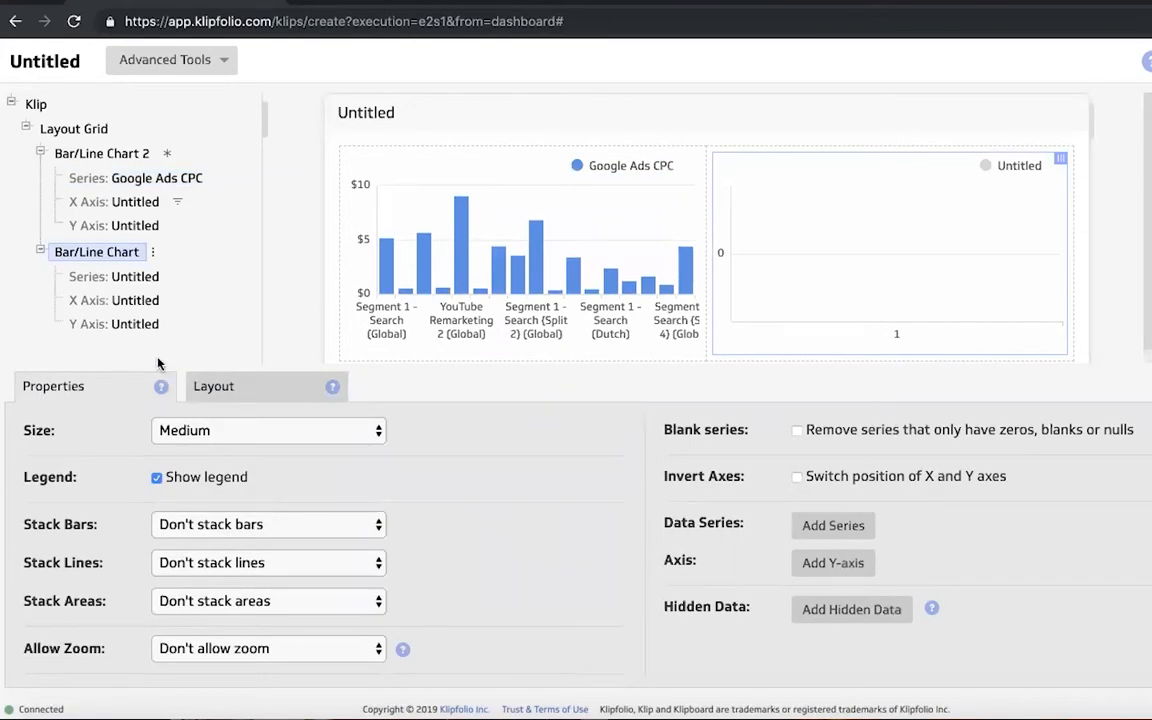
{"action": "left_click", "coordinate": [95, 300]}
{"action": "left_click", "coordinate": [71, 389]}
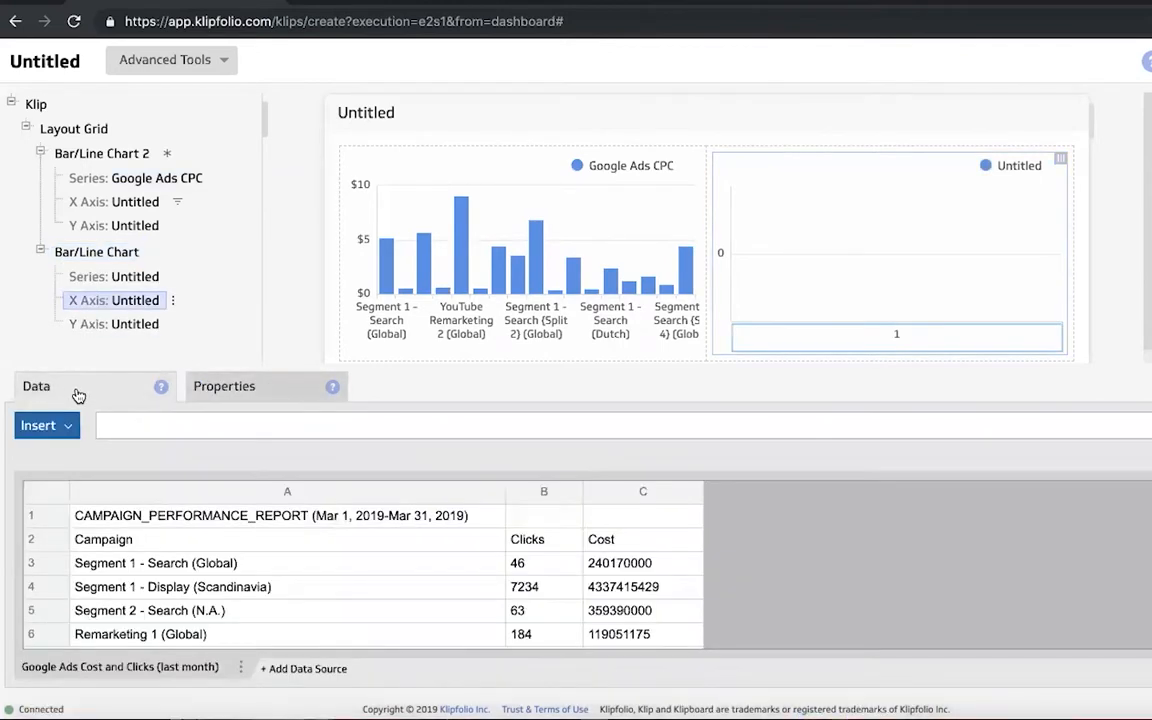
{"action": "left_click", "coordinate": [324, 668]}
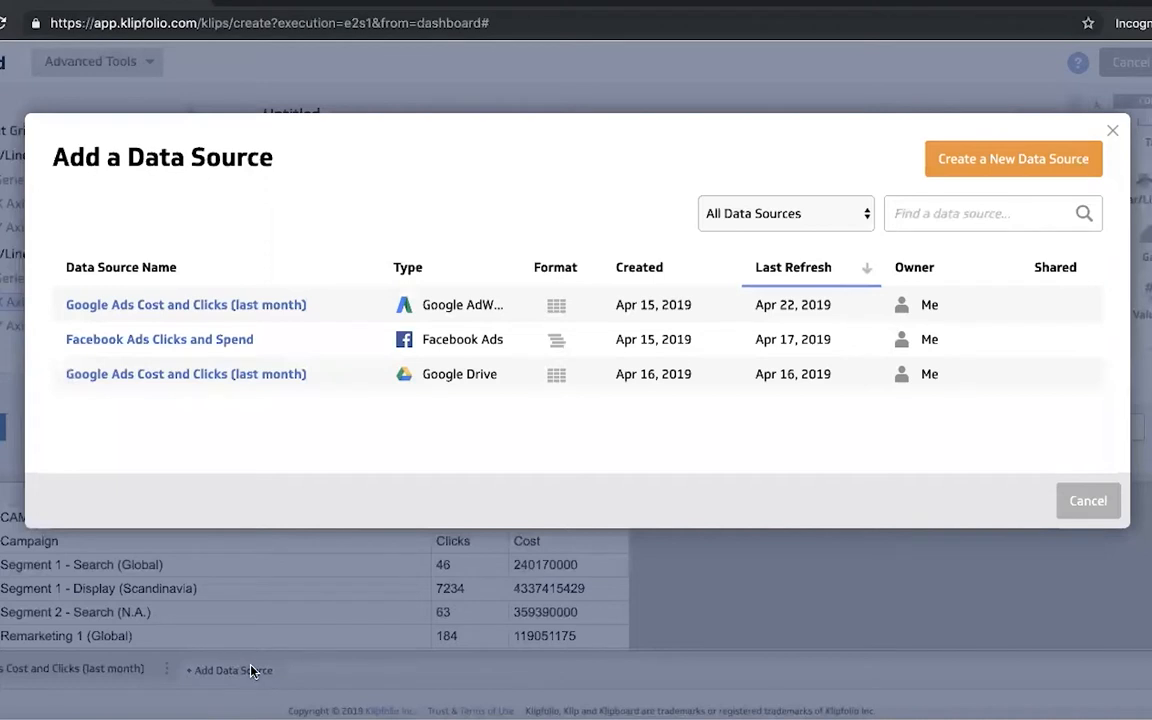
{"action": "left_click", "coordinate": [195, 339]}
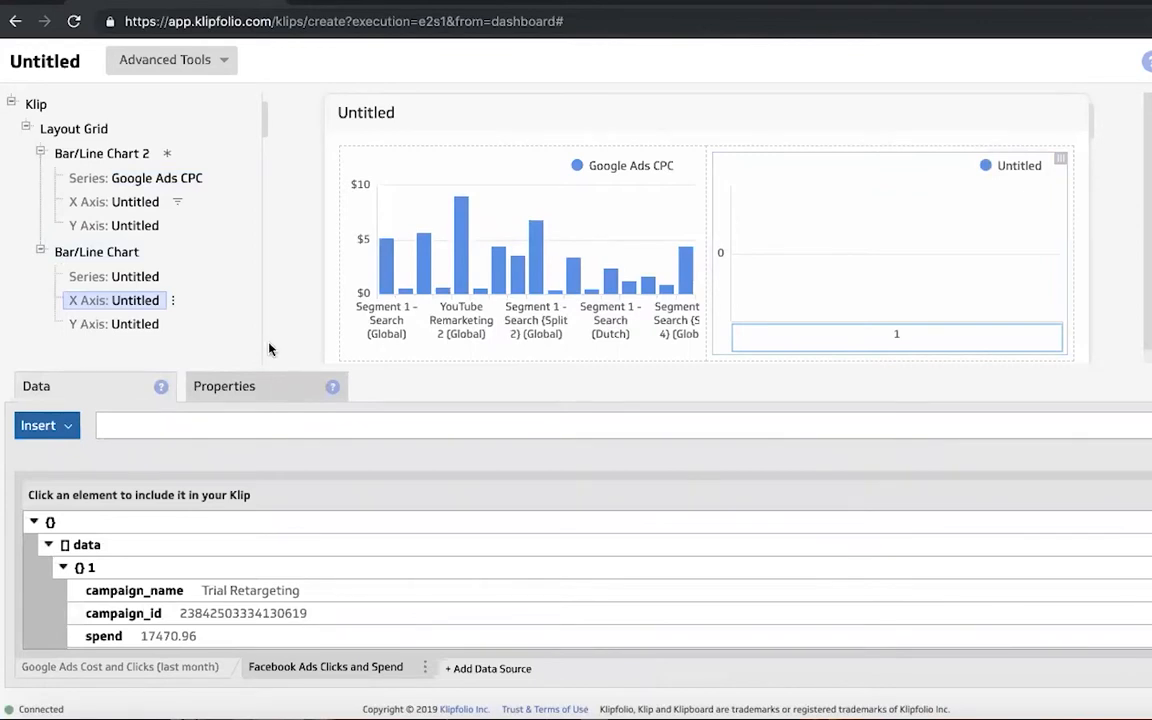
{"action": "left_click", "coordinate": [270, 593]}
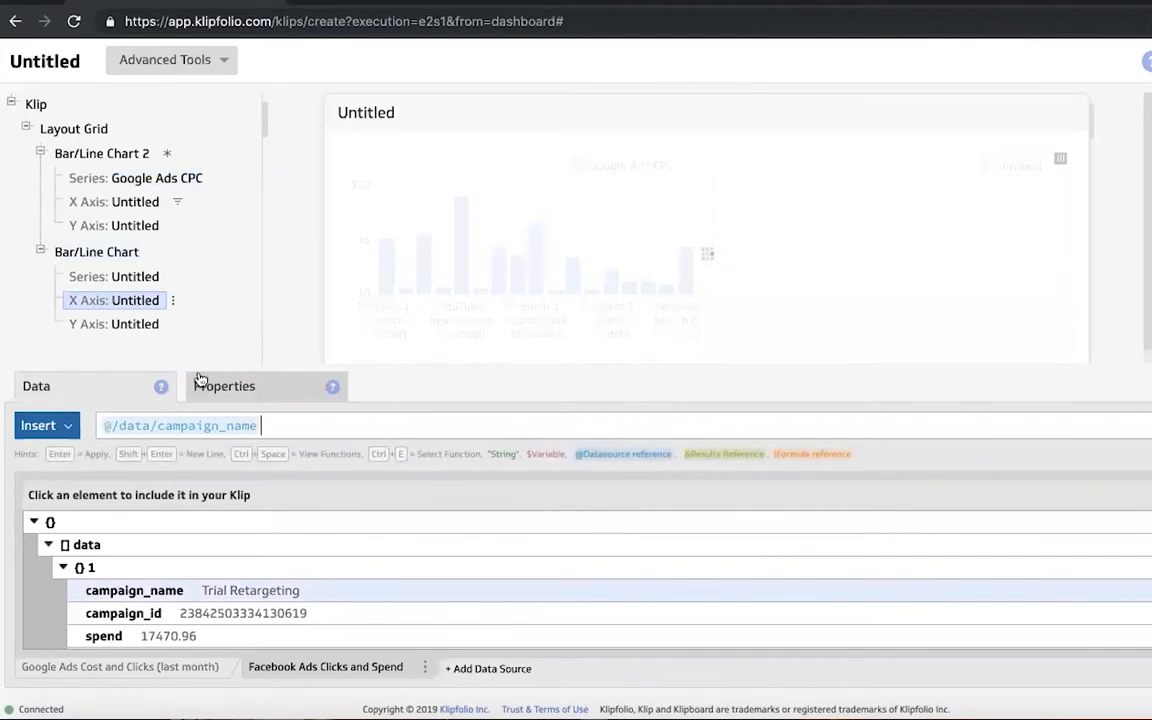
- Set the right chart's series formula to the Facebook spend field divided by the clicks field
{"action": "left_click", "coordinate": [134, 280]}
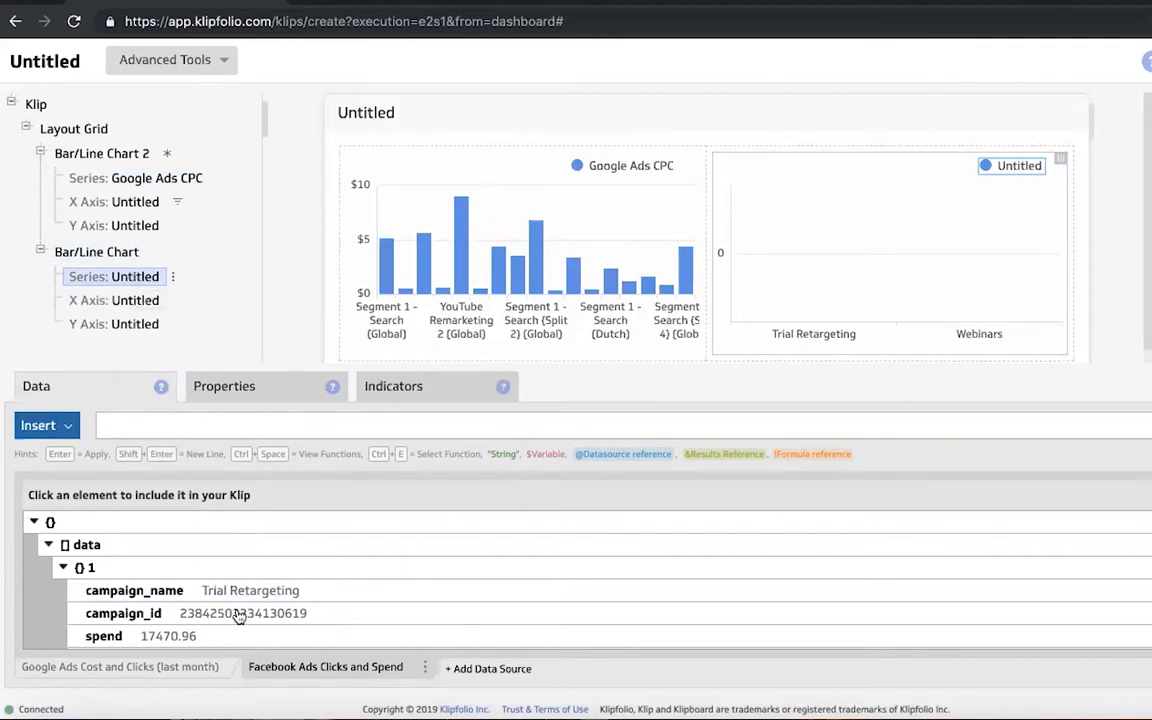
{"action": "scroll", "coordinate": [162, 590], "scroll_direction": "down", "scroll_amount": 1}
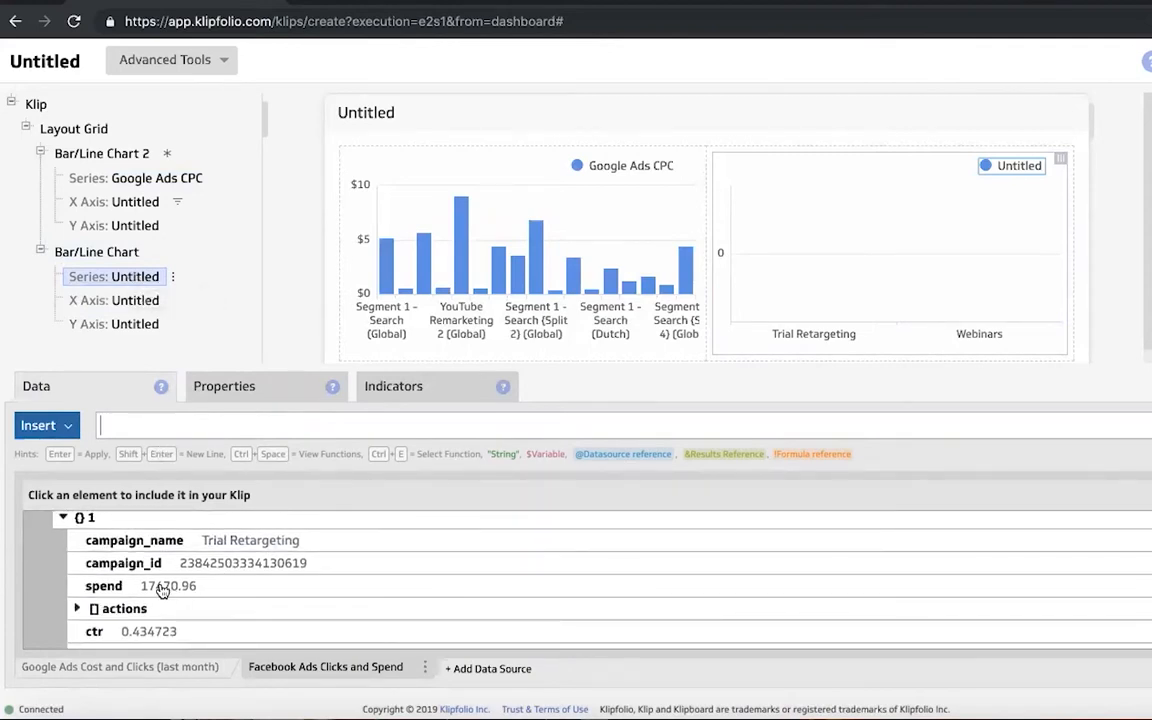
{"action": "left_click", "coordinate": [162, 590]}
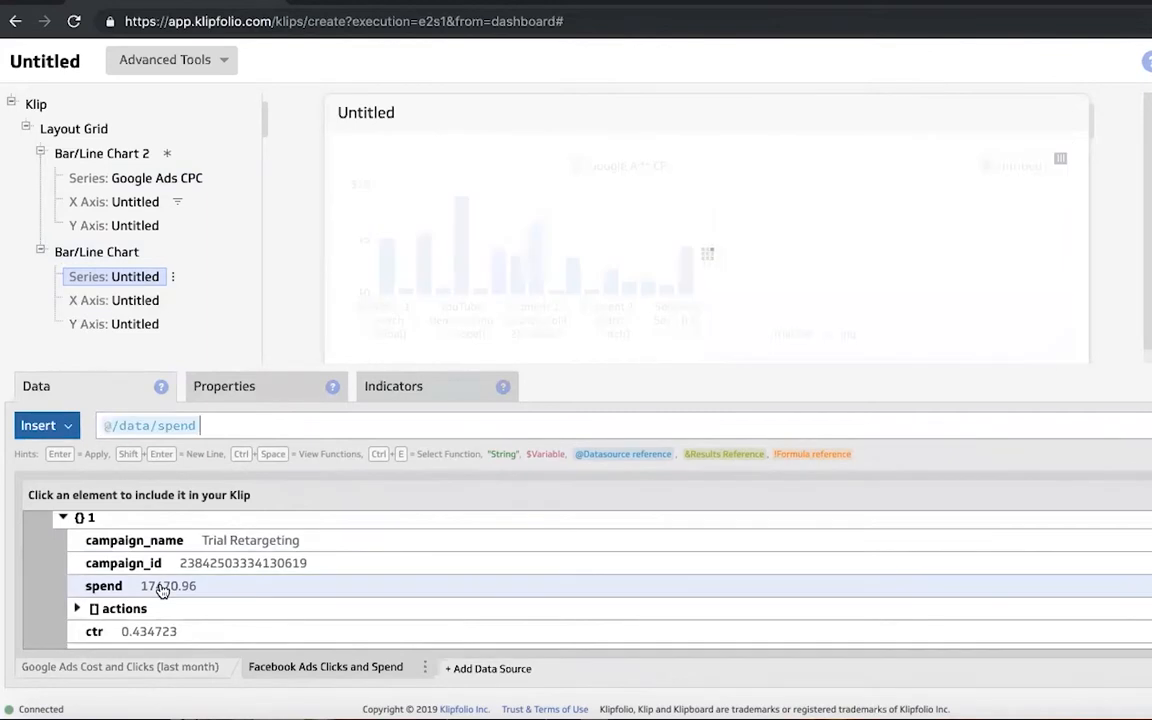
{"action": "left_click", "coordinate": [290, 420]}
{"action": "type", "text": "/"}
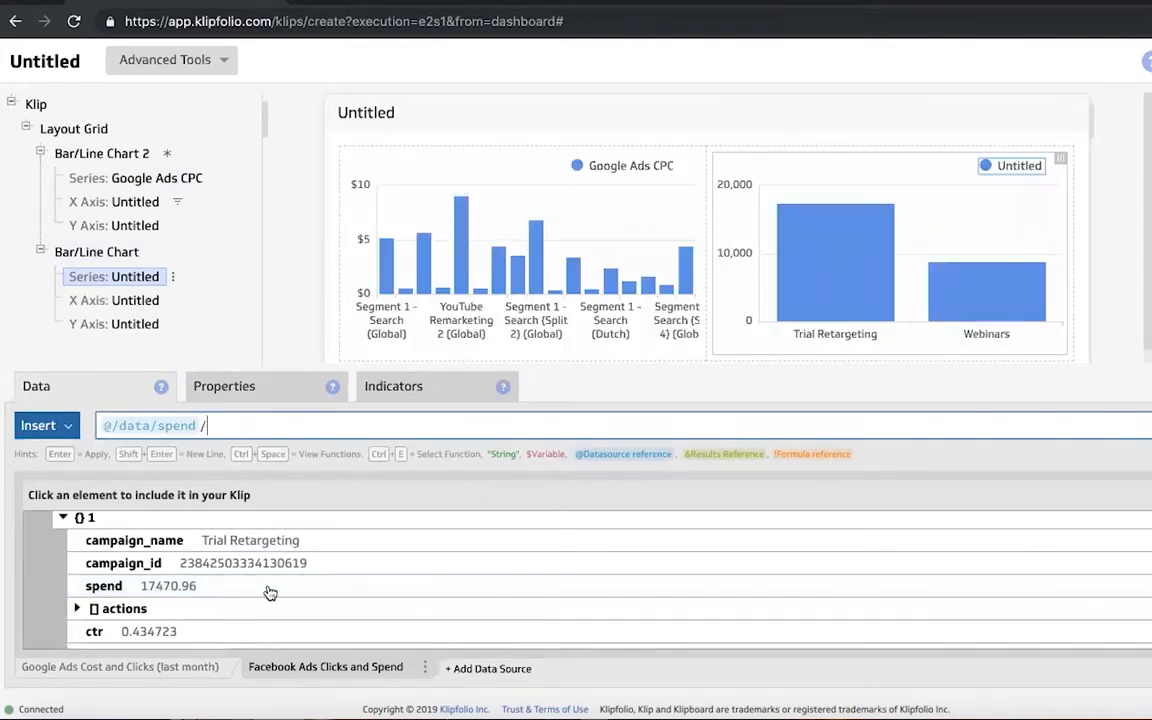
{"action": "scroll", "coordinate": [270, 593], "scroll_direction": "down", "scroll_amount": 2}
{"action": "left_click", "coordinate": [152, 556]}
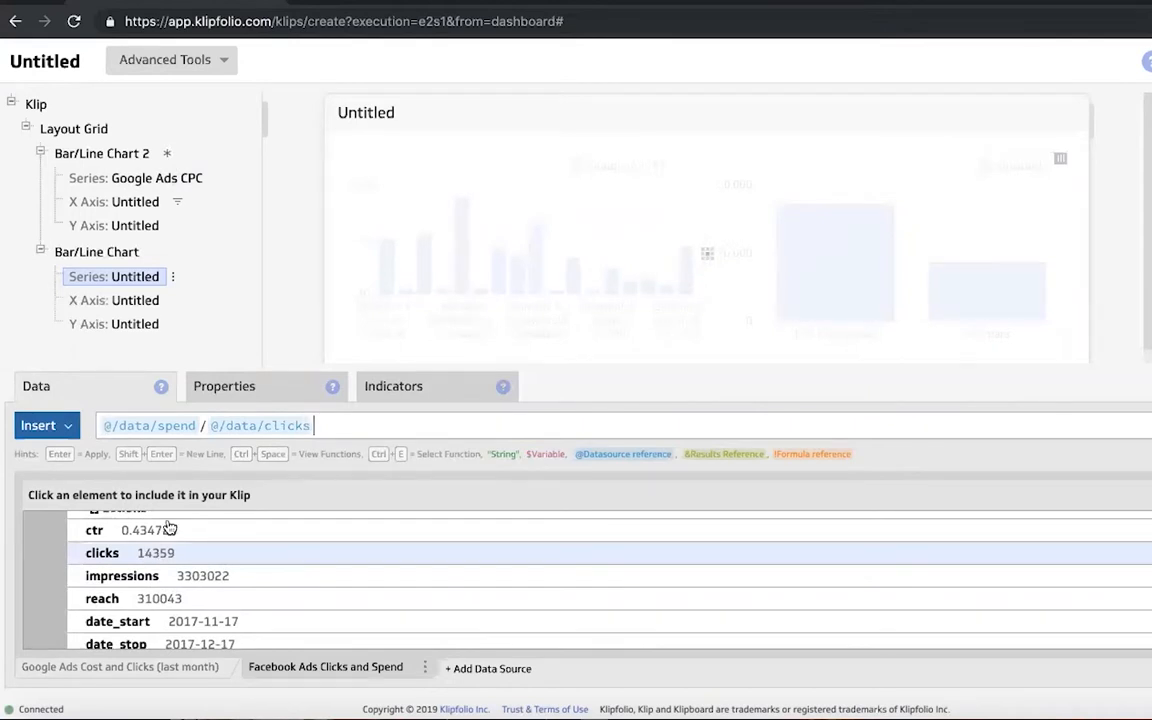
- Turn off automatic formatting for the right chart's series and format its values as Currency with two decimal places
{"action": "left_click", "coordinate": [256, 390]}
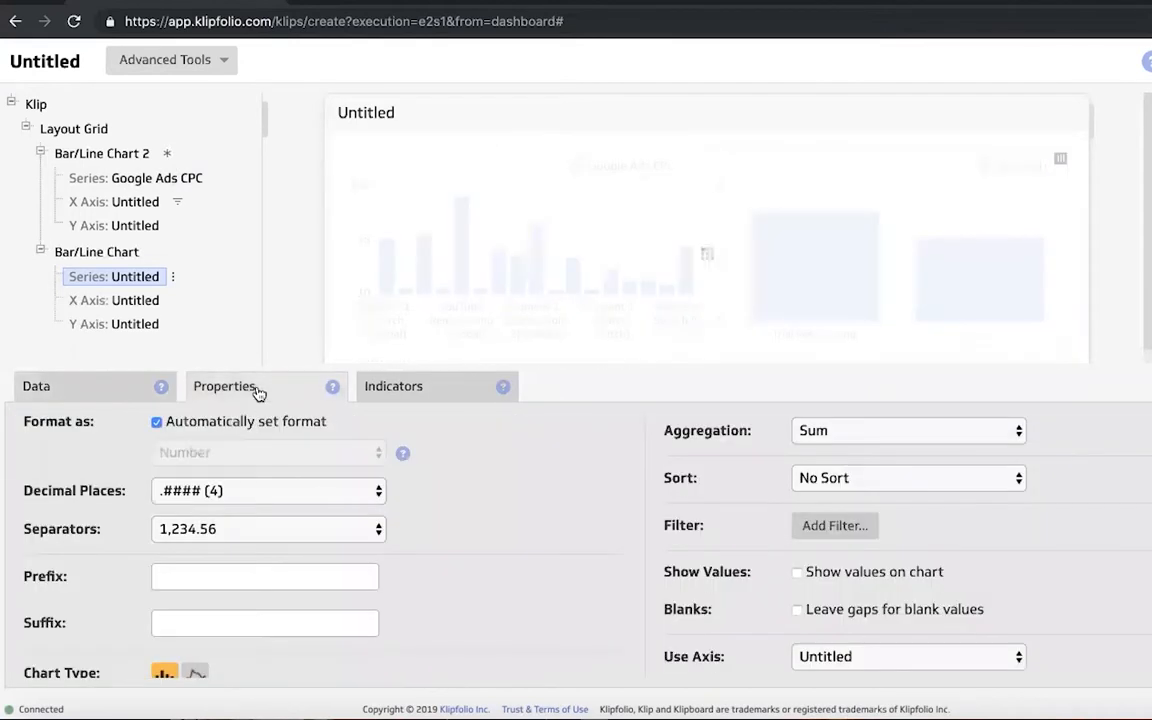
{"action": "left_click", "coordinate": [158, 425]}
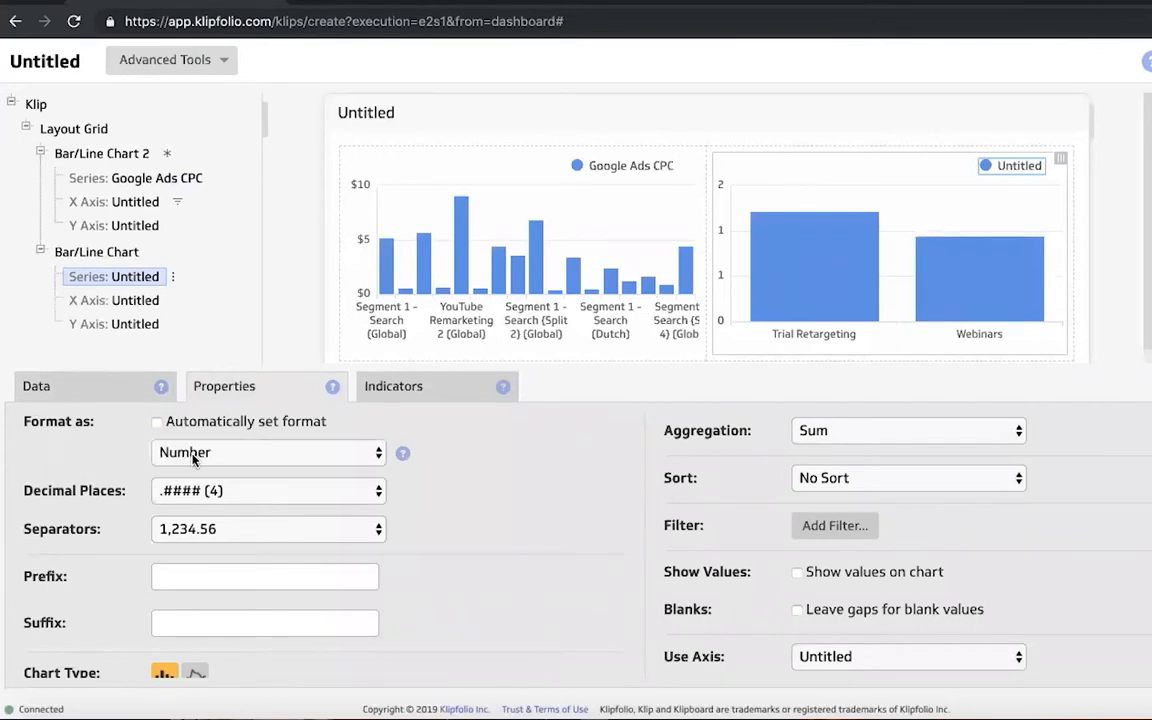
{"action": "left_click", "coordinate": [200, 452]}
{"action": "left_click", "coordinate": [205, 490]}
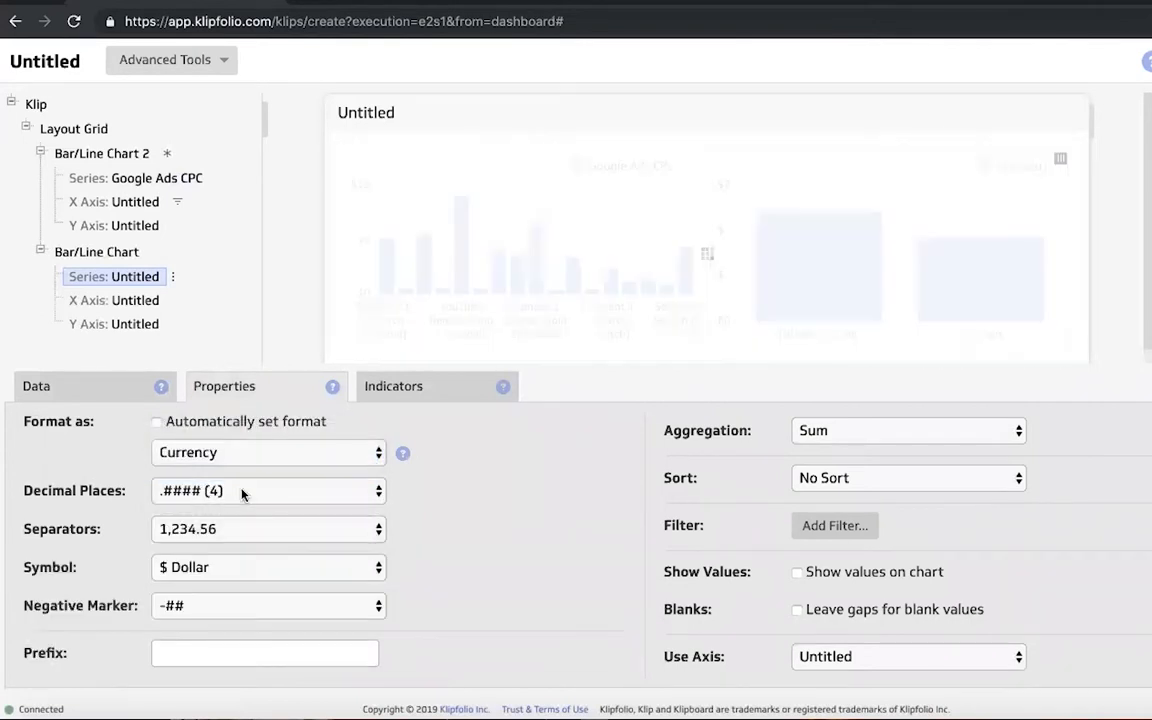
{"action": "left_click", "coordinate": [230, 490]}
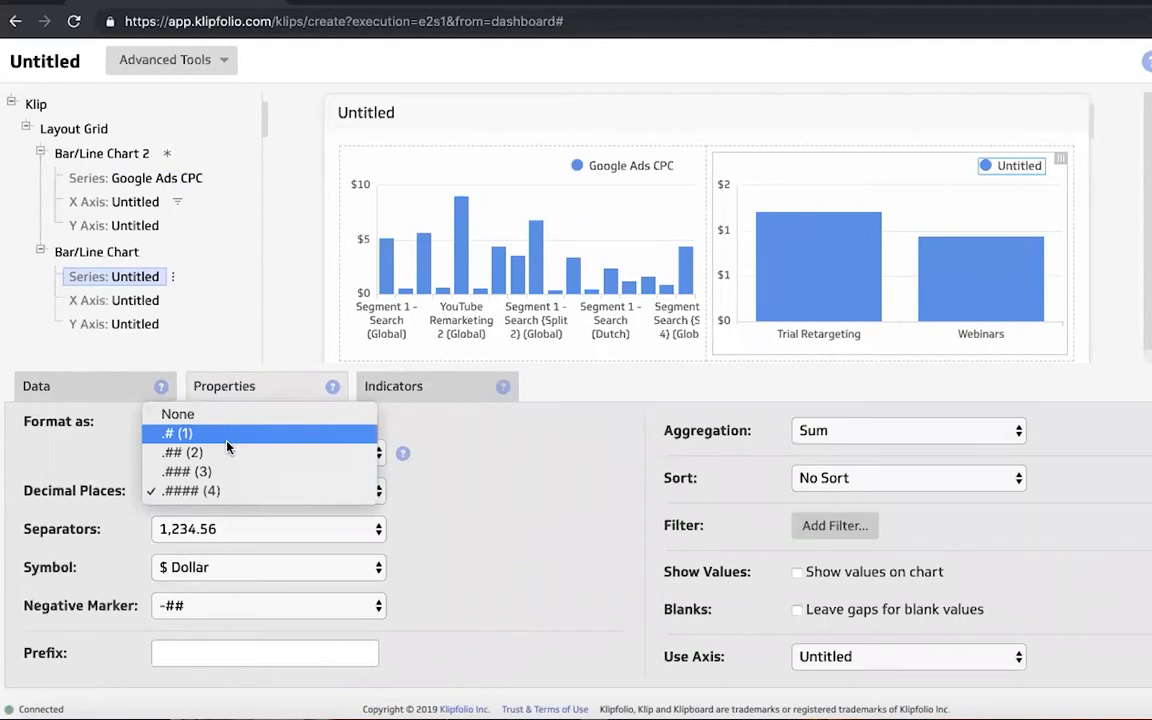
{"action": "left_click", "coordinate": [226, 452]}
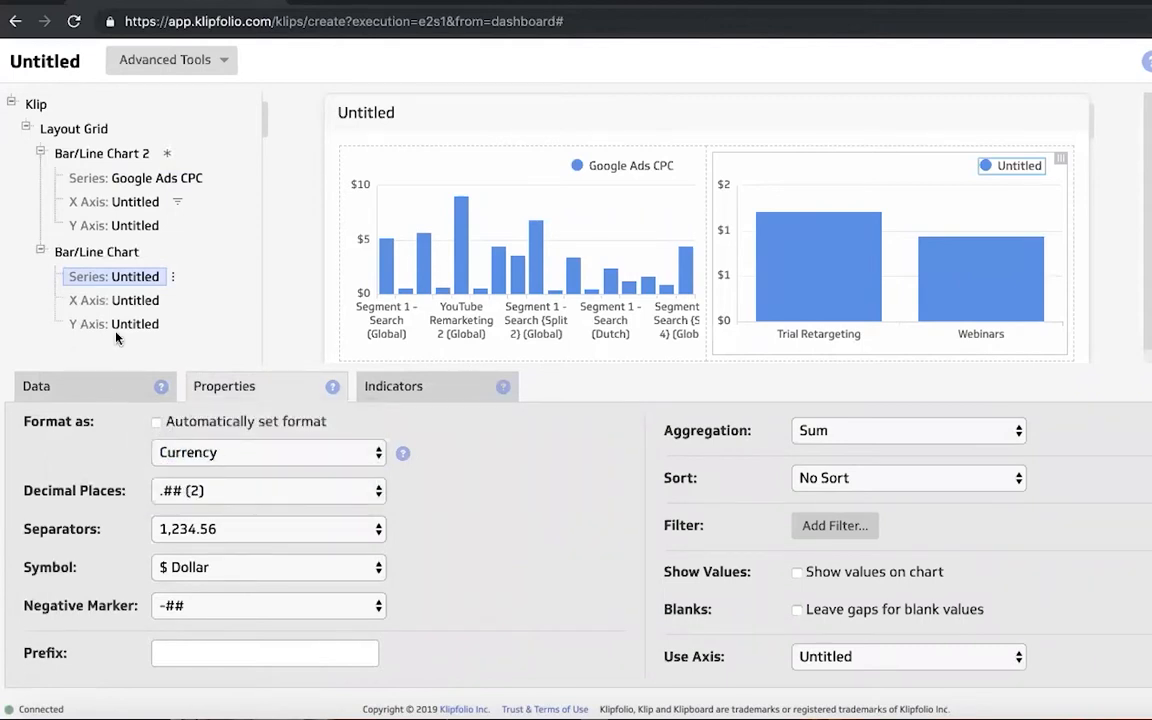
- Set the right chart's Y axis to one decimal place
{"action": "left_click", "coordinate": [90, 324]}
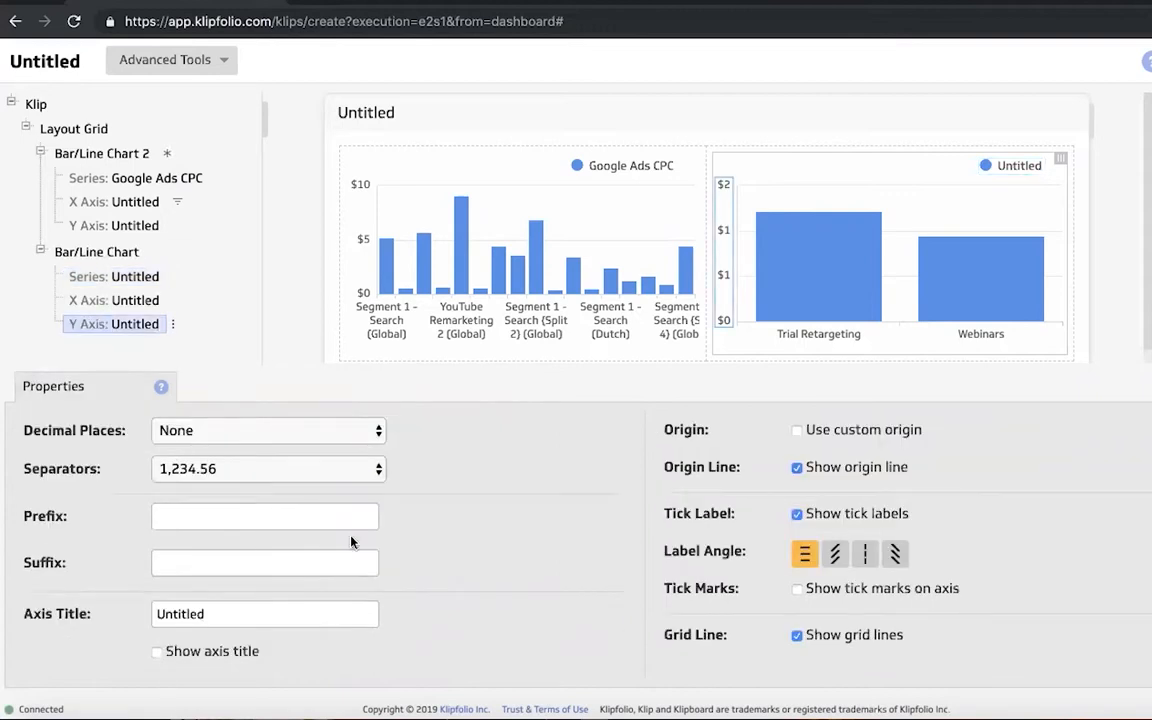
{"action": "scroll", "coordinate": [356, 567], "scroll_direction": "down", "scroll_amount": 1}
{"action": "scroll", "coordinate": [355, 633], "scroll_direction": "up", "scroll_amount": 1}
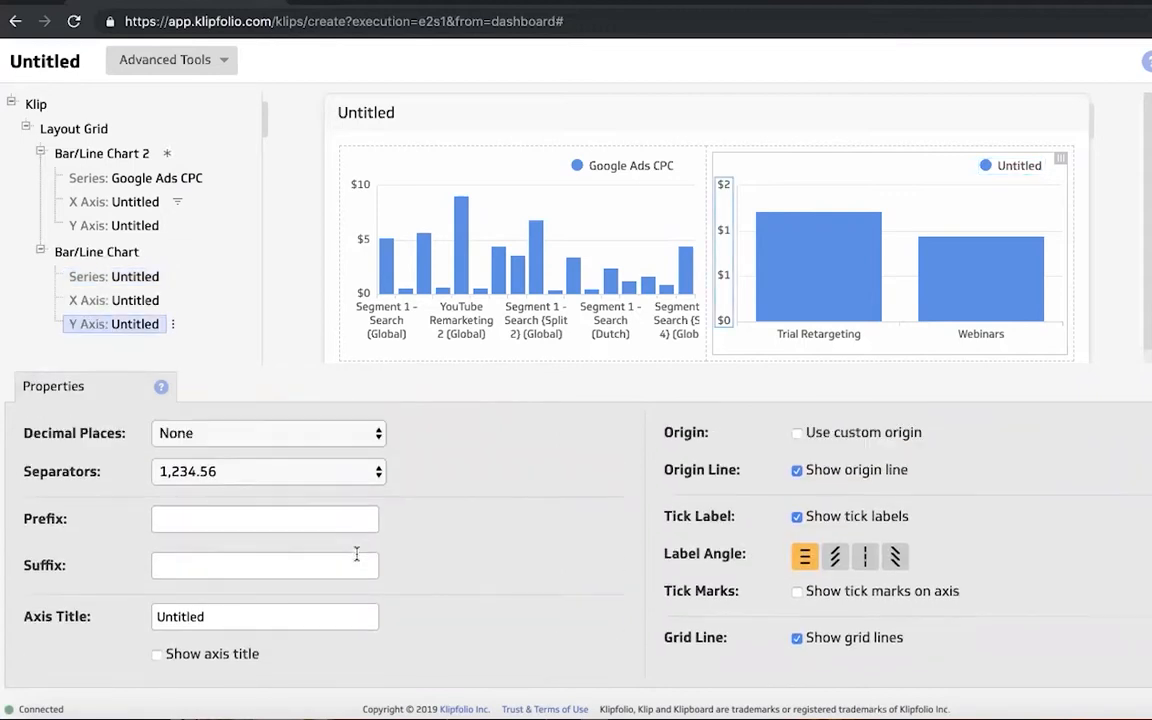
{"action": "left_click", "coordinate": [340, 433]}
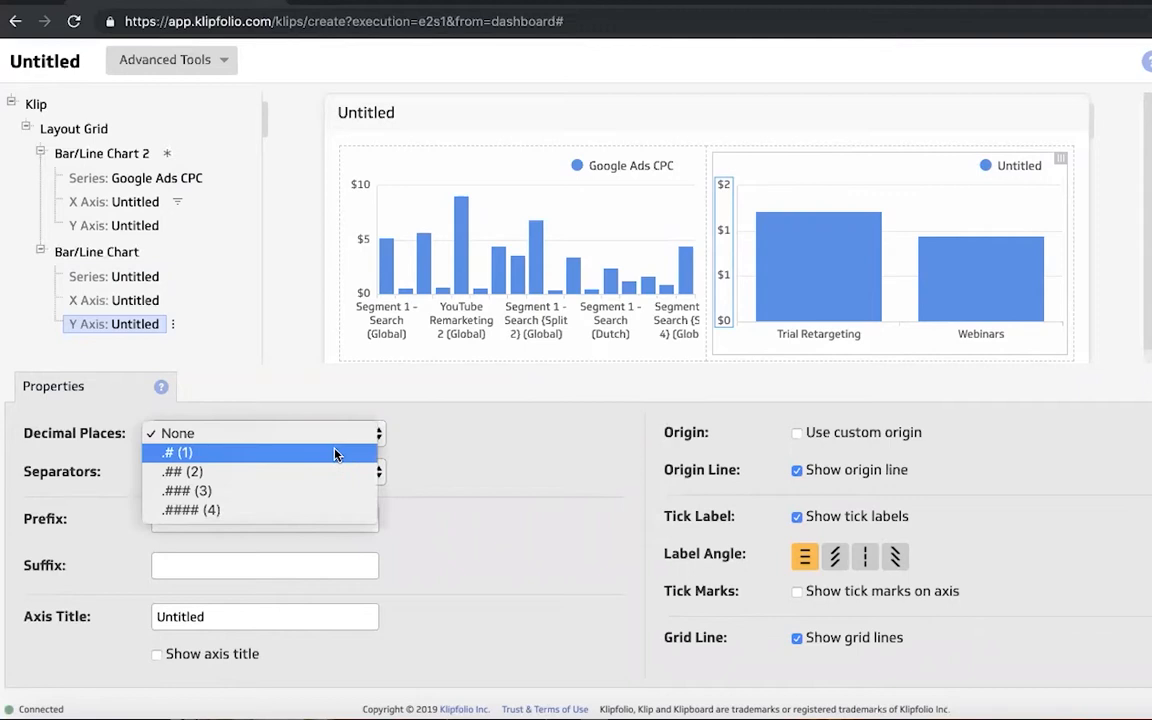
{"action": "left_click", "coordinate": [300, 450]}
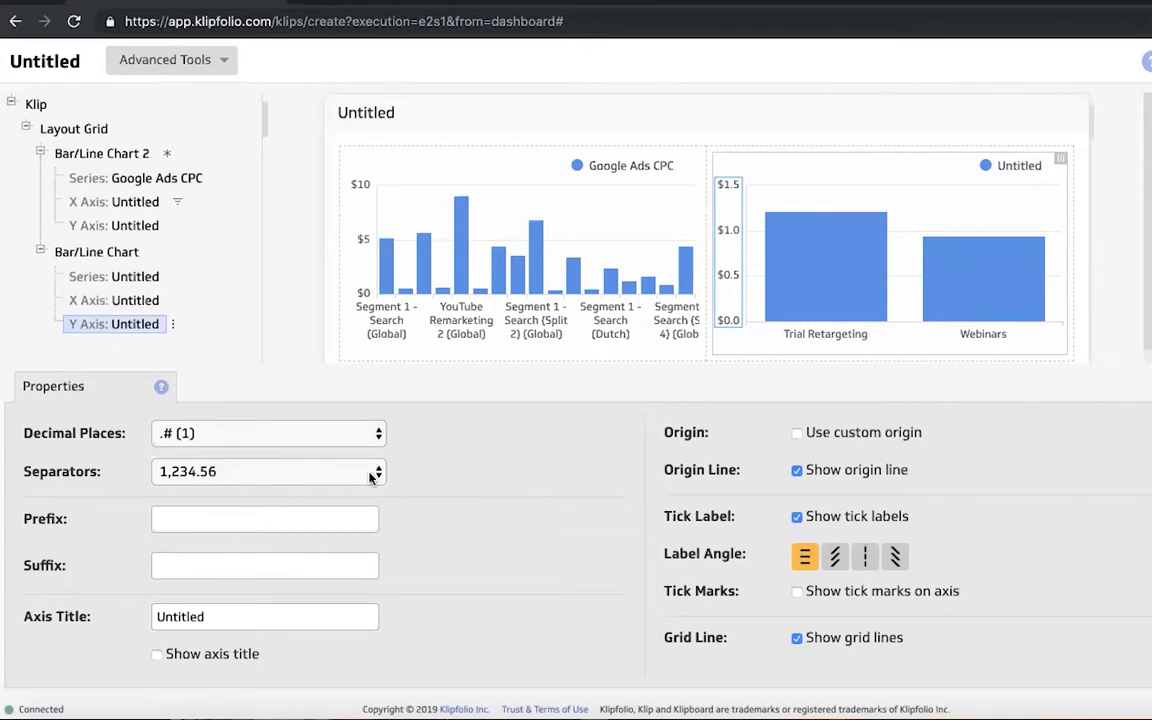
- Label the right chart's series Facebook Ads CPC
{"action": "left_click", "coordinate": [122, 279]}
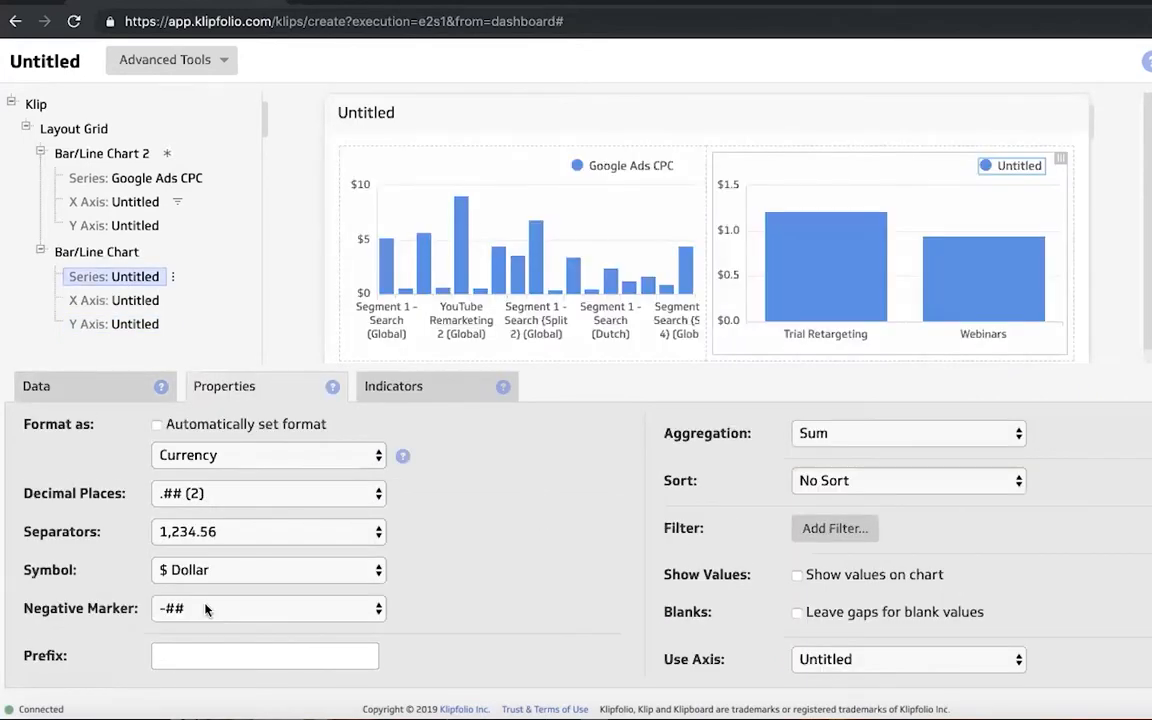
{"action": "scroll", "coordinate": [206, 609], "scroll_direction": "down", "scroll_amount": 3}
{"action": "double_click", "coordinate": [207, 649]}
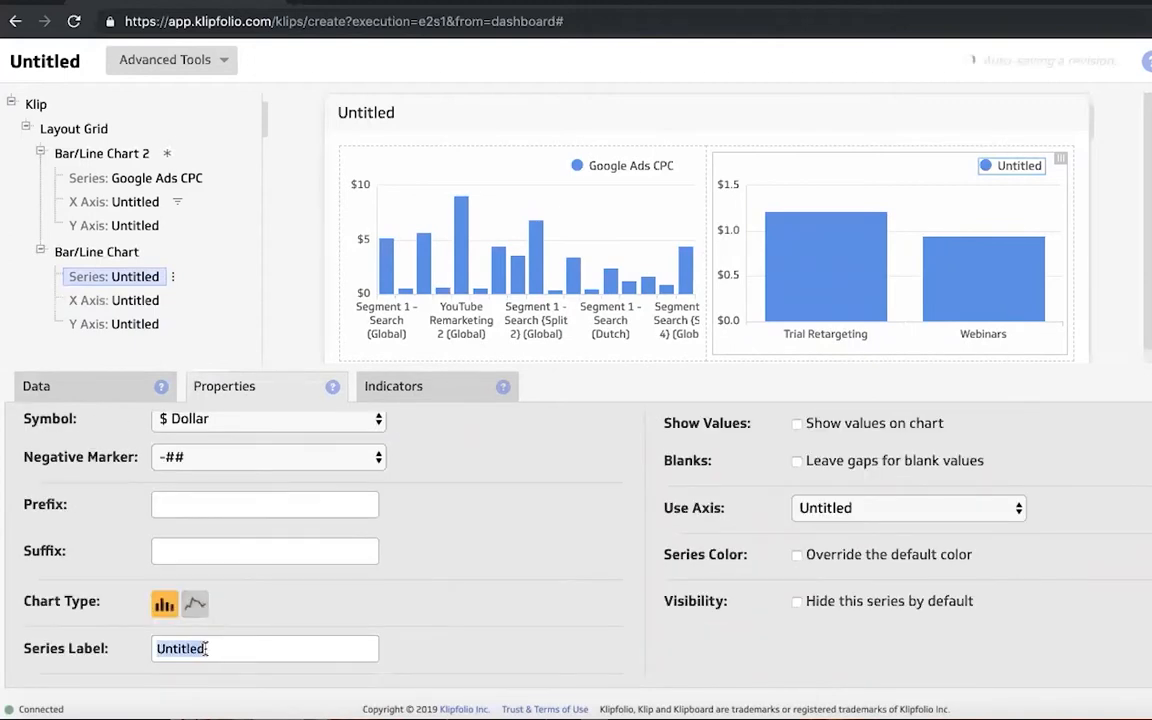
{"action": "type", "text": "S"}
{"action": "key", "text": "BackSpace"}
{"action": "type", "text": "Faceboo"}
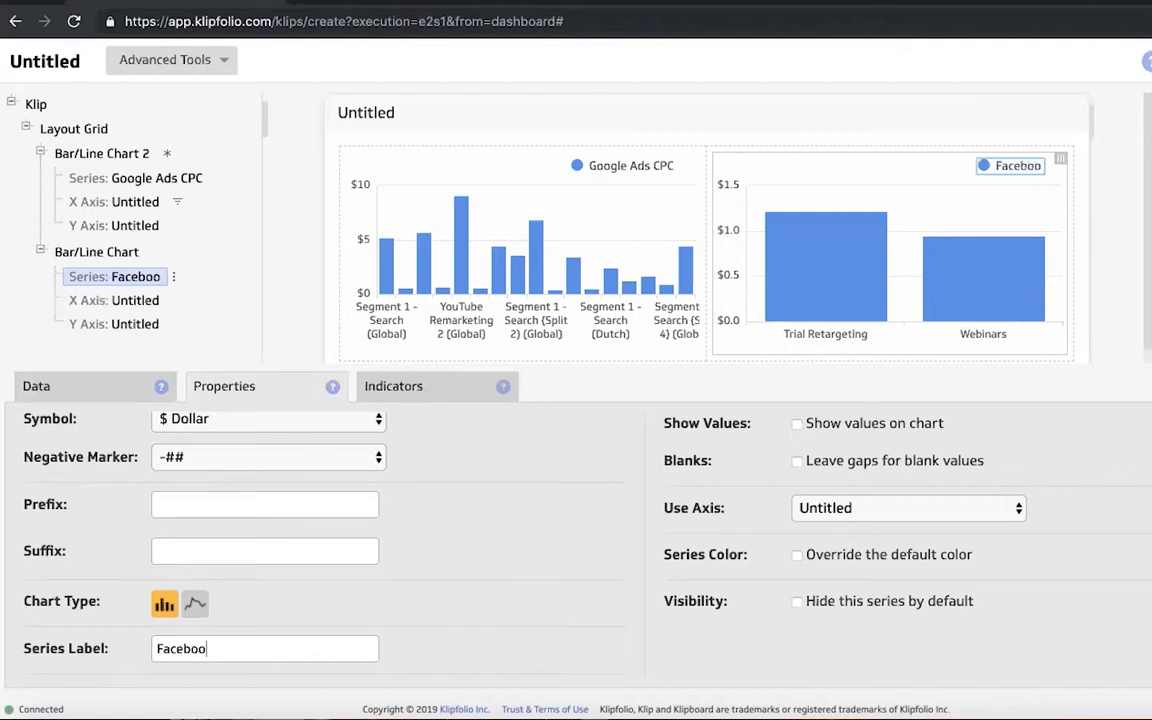
{"action": "type", "text": "k Ads CPC"}
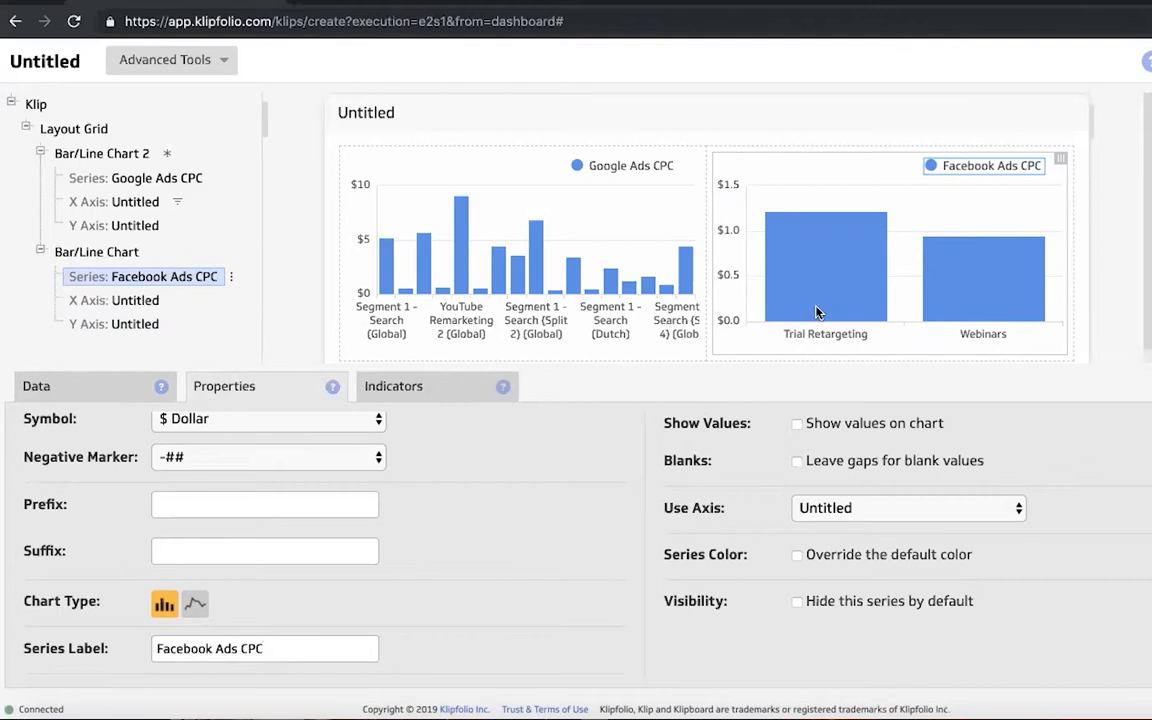
- Add a Value Pair component above the two charts and centre-align its primary and secondary values
{"action": "mouse_move", "coordinate": [1071, 219]}
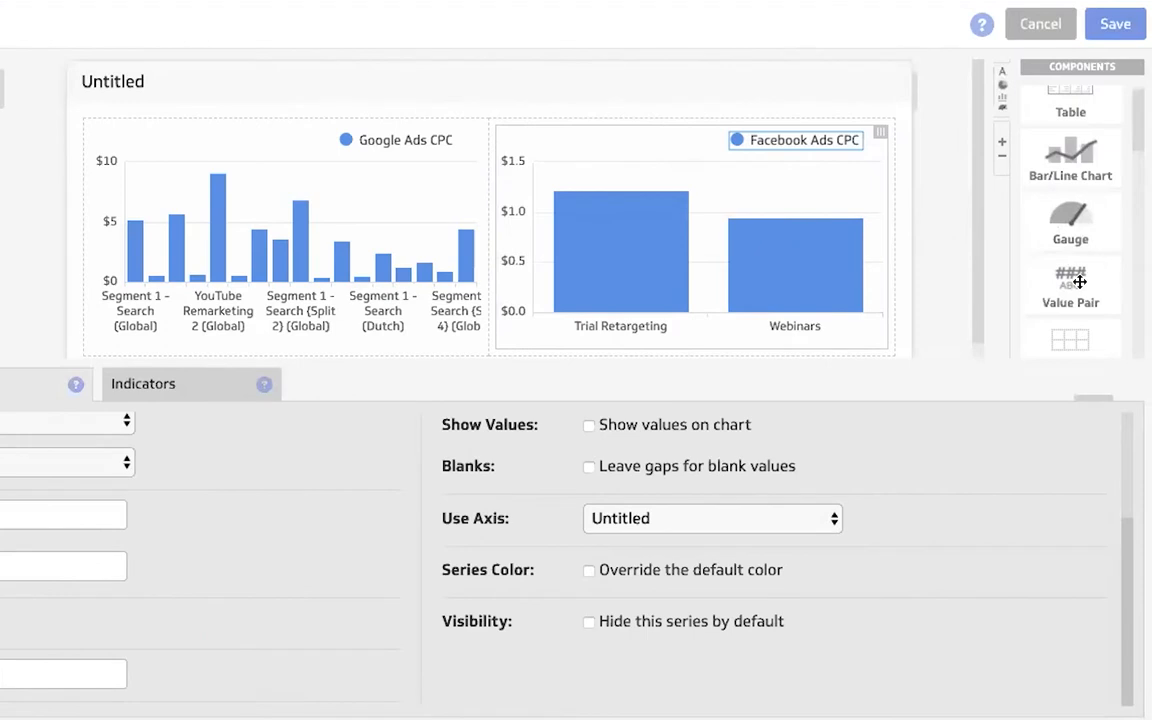
{"action": "left_click_drag", "start_coordinate": [1151, 260], "coordinate": [885, 207]}
{"action": "left_click_drag", "start_coordinate": [686, 186], "coordinate": [465, 115]}
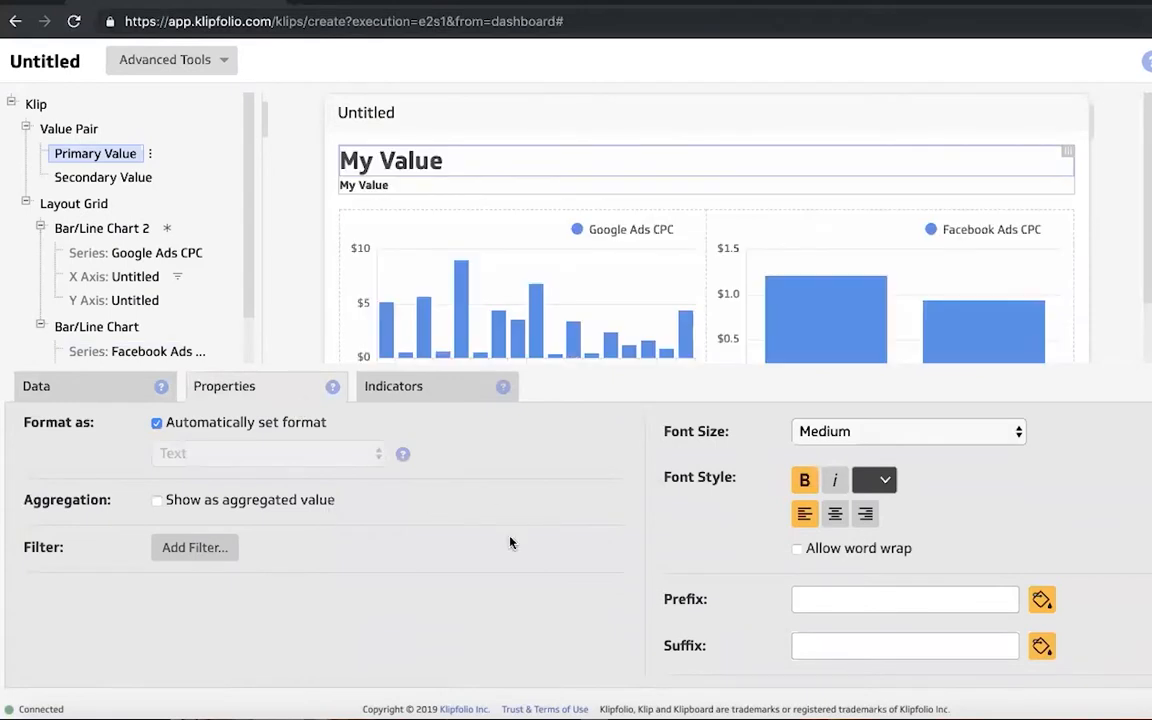
{"action": "left_click", "coordinate": [835, 513]}
{"action": "left_click", "coordinate": [527, 187]}
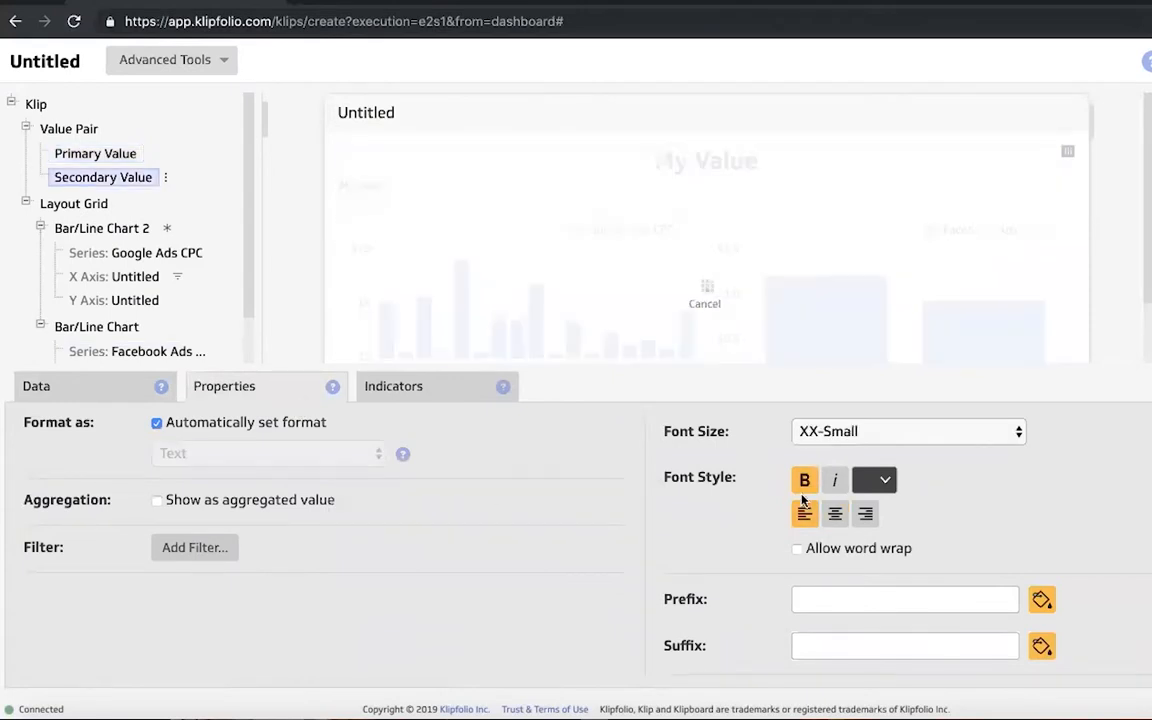
{"action": "left_click", "coordinate": [835, 513]}
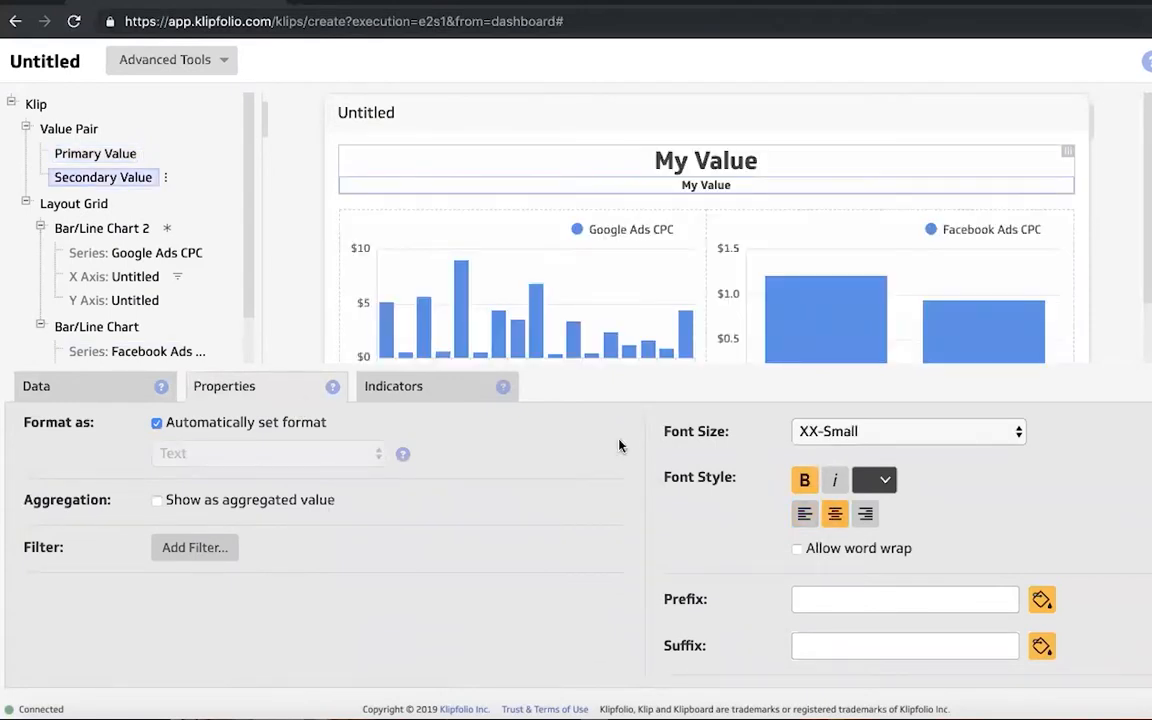
- Set the Value Pair's secondary value to the text "Overall CPC"
{"action": "left_click", "coordinate": [52, 386]}
{"action": "left_click", "coordinate": [146, 425]}
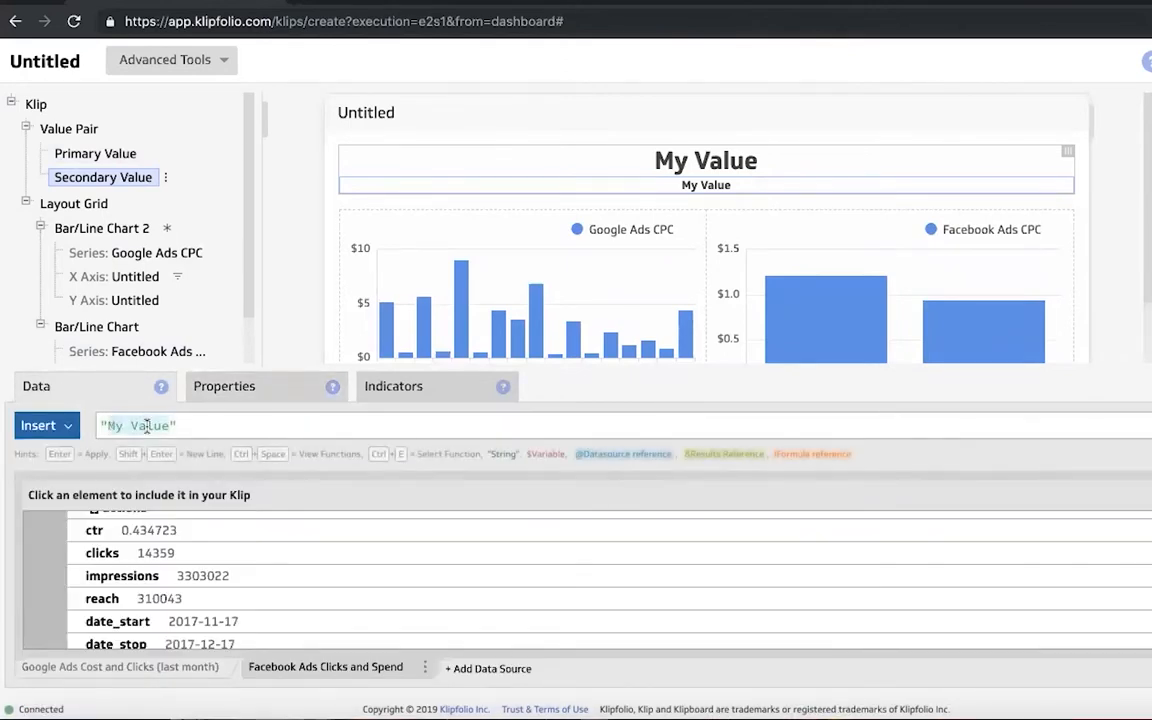
{"action": "type", "text": "Overall CPC"}
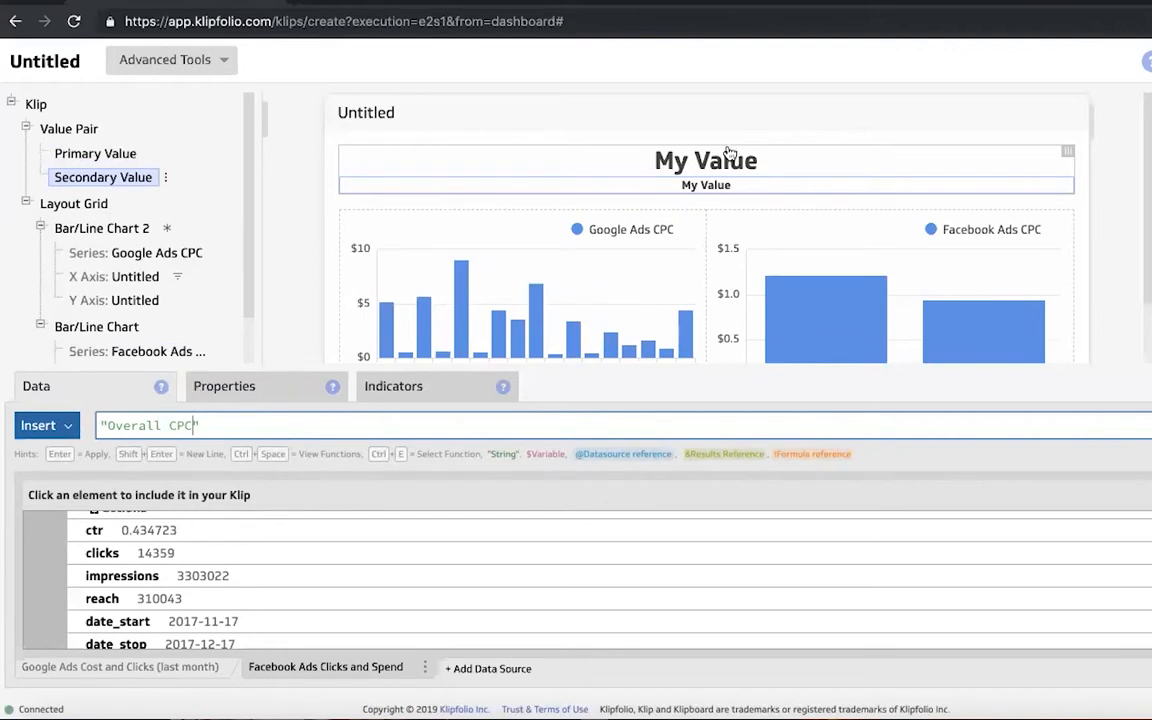
{"action": "key", "text": "Return"}
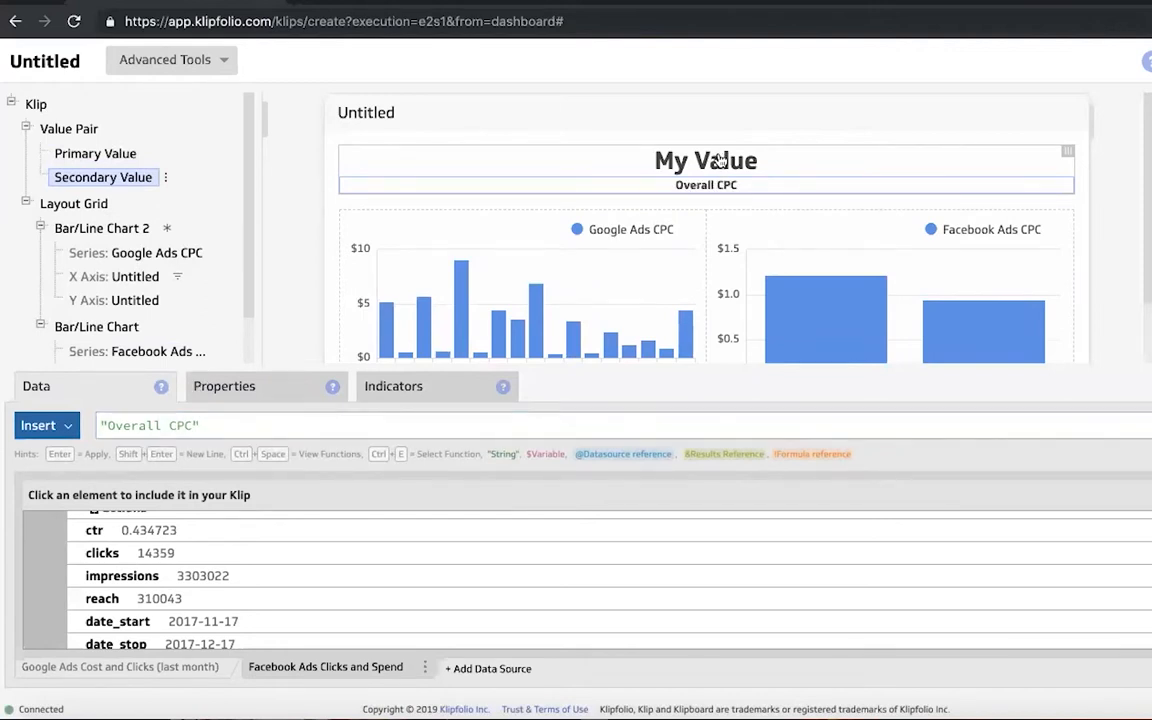
- Set the Value Pair's primary value to a SUM of the spend field from the Facebook Ads Clicks and Spend data source
{"action": "left_click", "coordinate": [690, 158]}
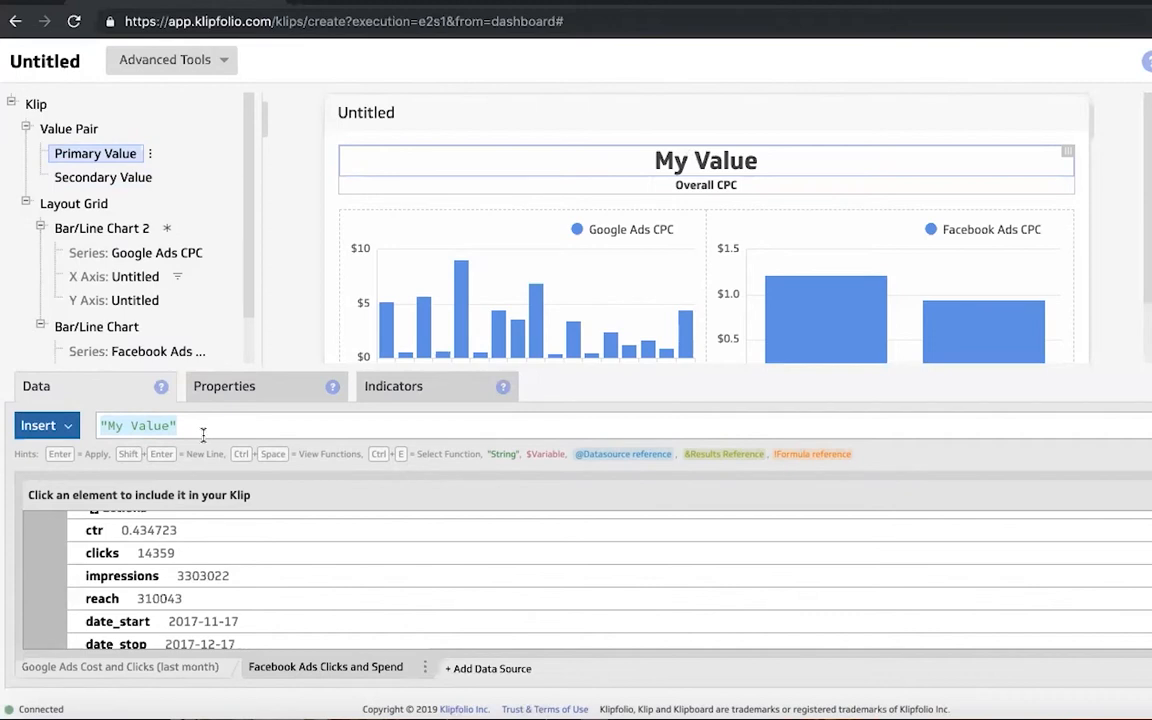
{"action": "scroll", "coordinate": [206, 600], "scroll_direction": "up", "scroll_amount": 2}
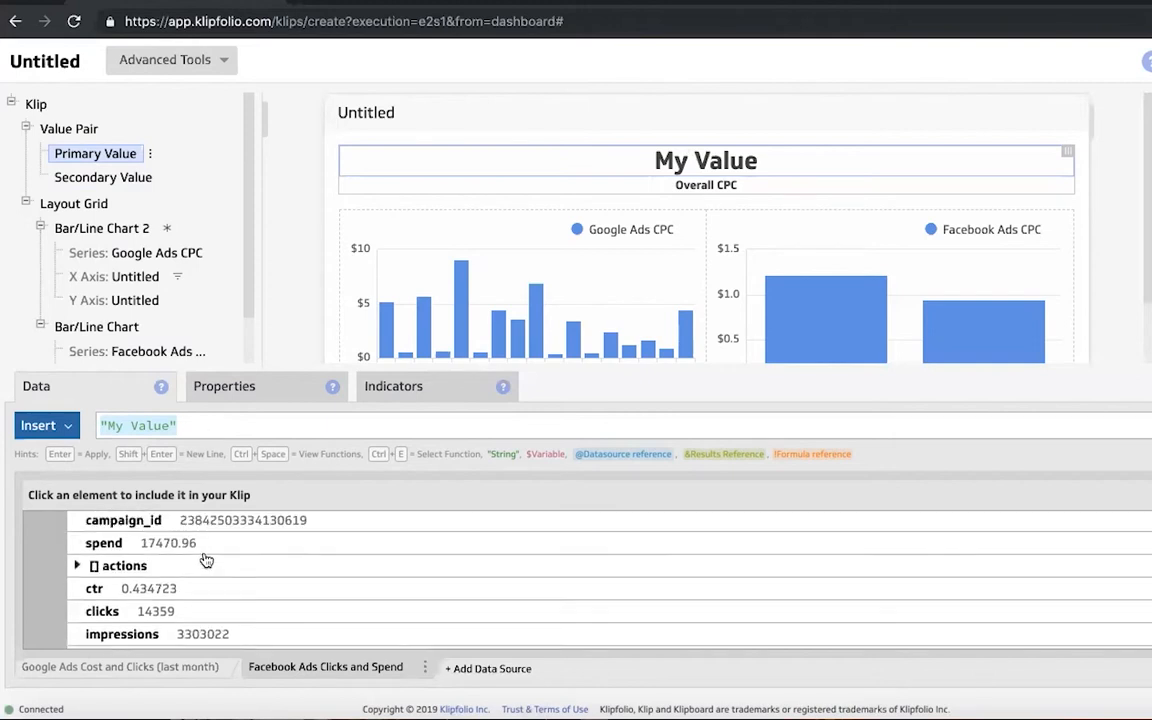
{"action": "scroll", "coordinate": [206, 563], "scroll_direction": "up", "scroll_amount": 1}
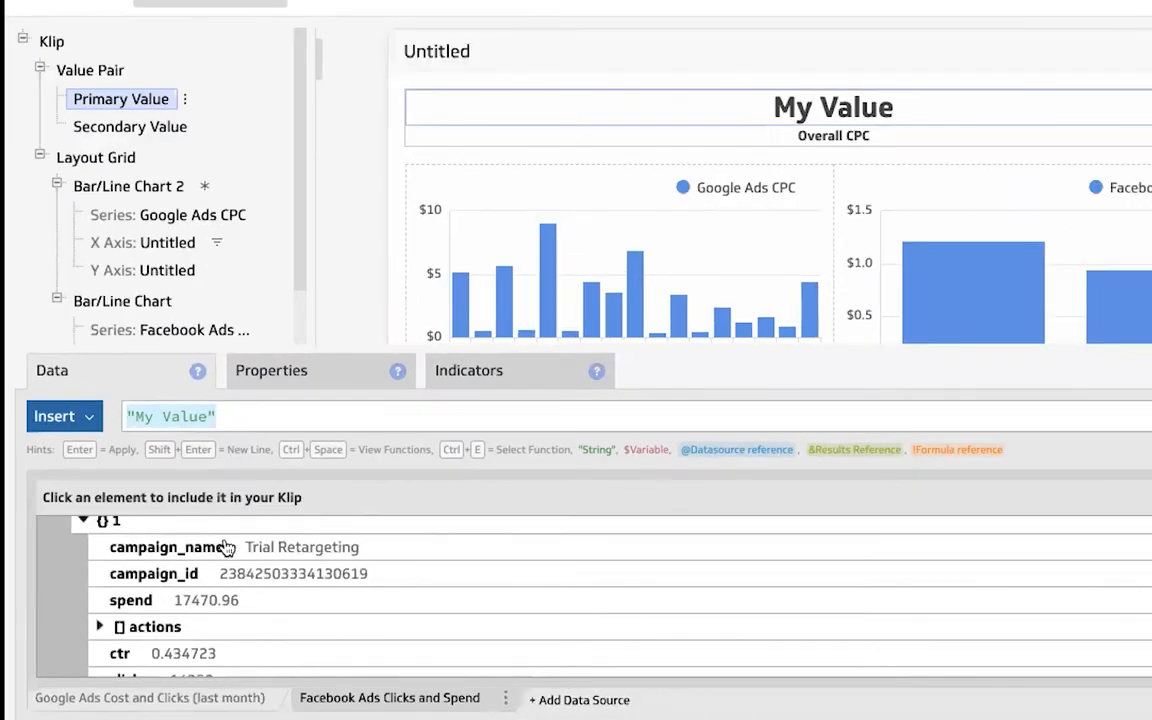
{"action": "type", "text": "SUM"}
{"action": "key", "text": "Return"}
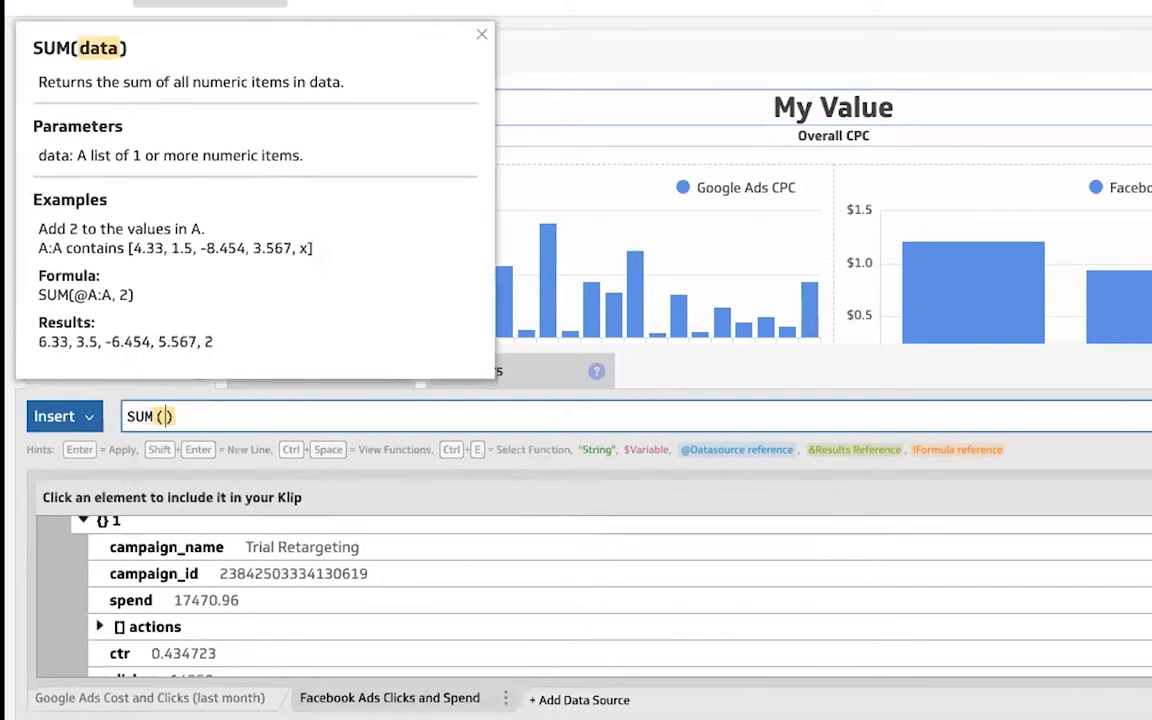
{"action": "left_click", "coordinate": [230, 601]}
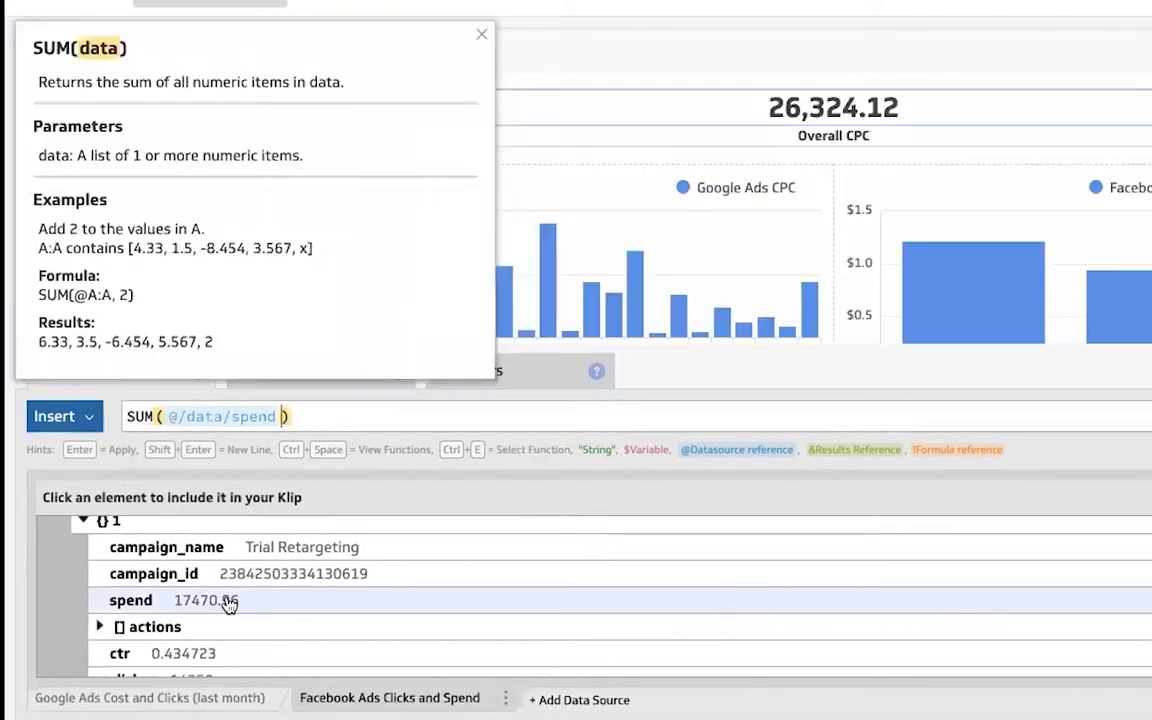
- Add to the primary value's formula the SUM of the Google Ads Cost column C:C divided by 1000000
{"action": "left_click", "coordinate": [308, 415]}
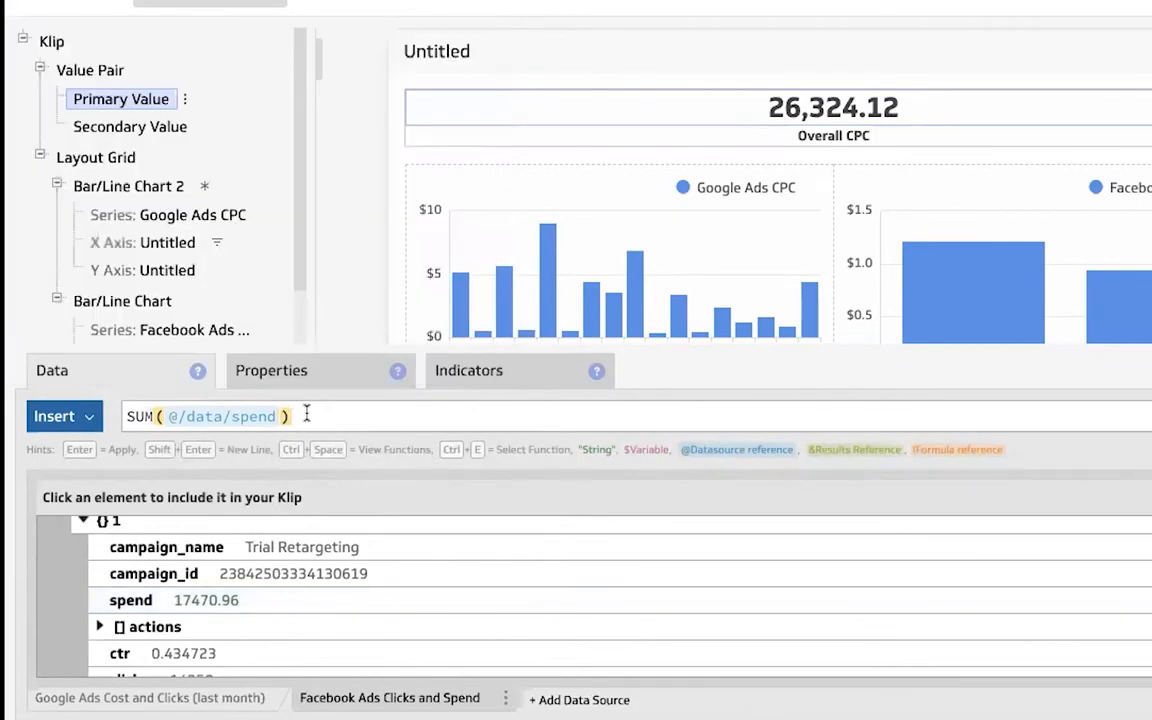
{"action": "type", "text": "+"}
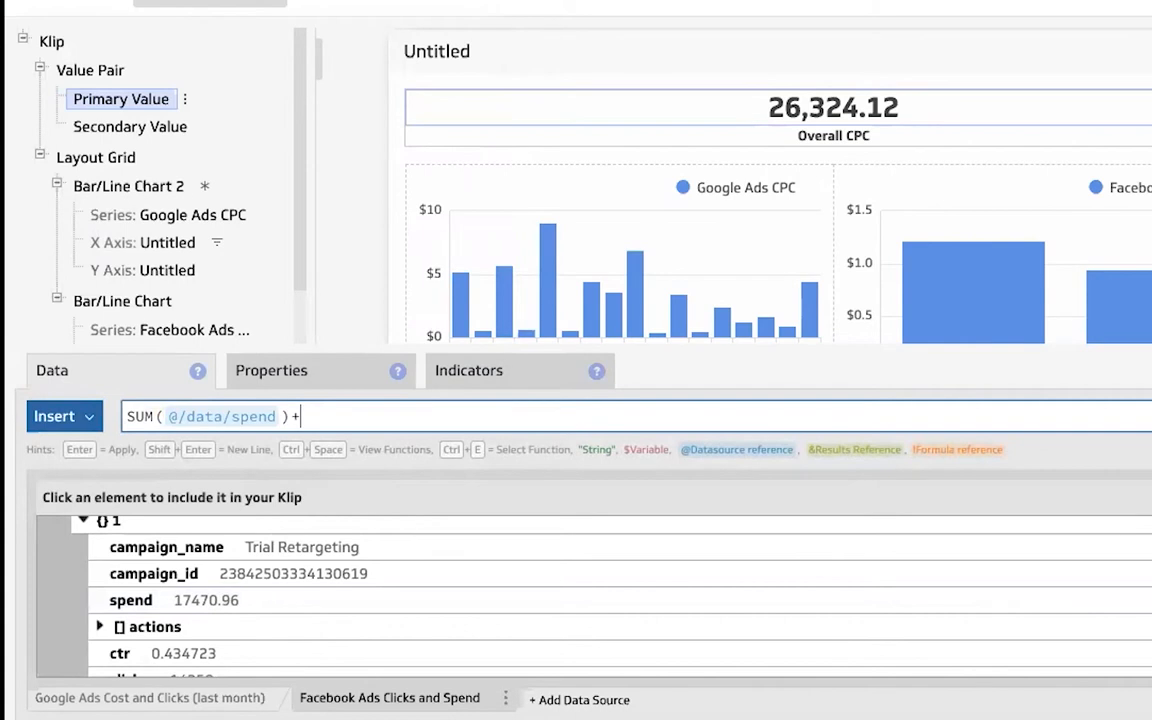
{"action": "type", "text": "SUM"}
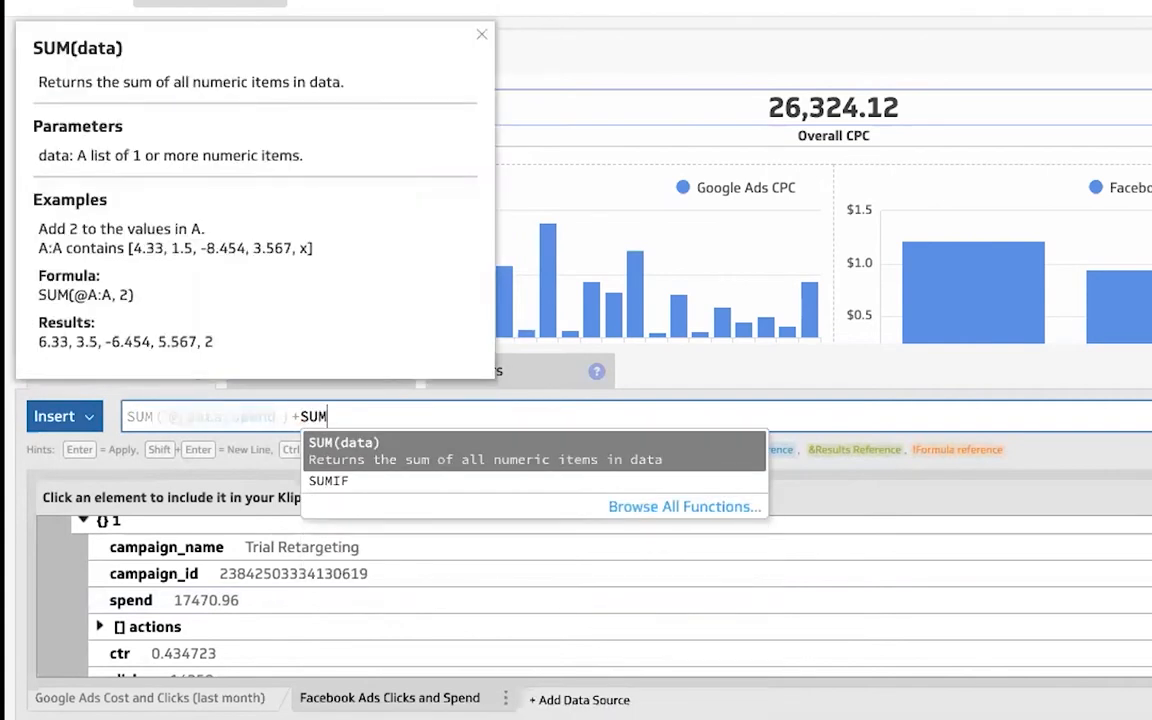
{"action": "key", "text": "Return"}
{"action": "scroll", "coordinate": [184, 562], "scroll_direction": "up", "scroll_amount": 1}
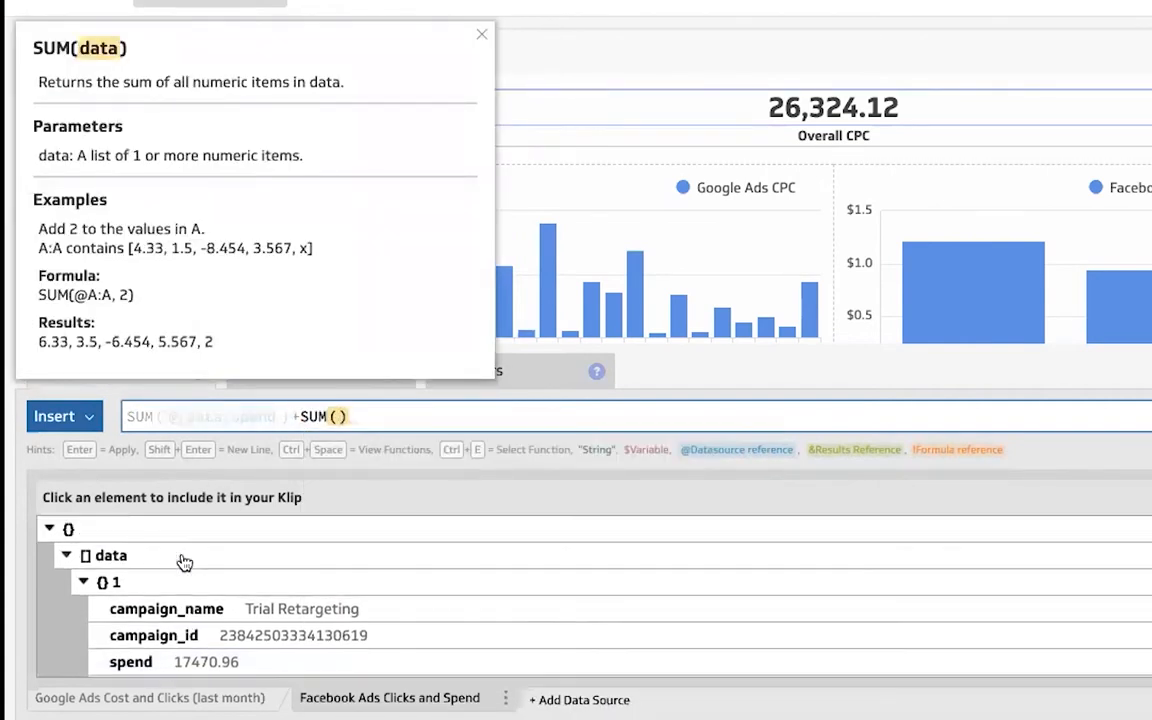
{"action": "left_click", "coordinate": [145, 697]}
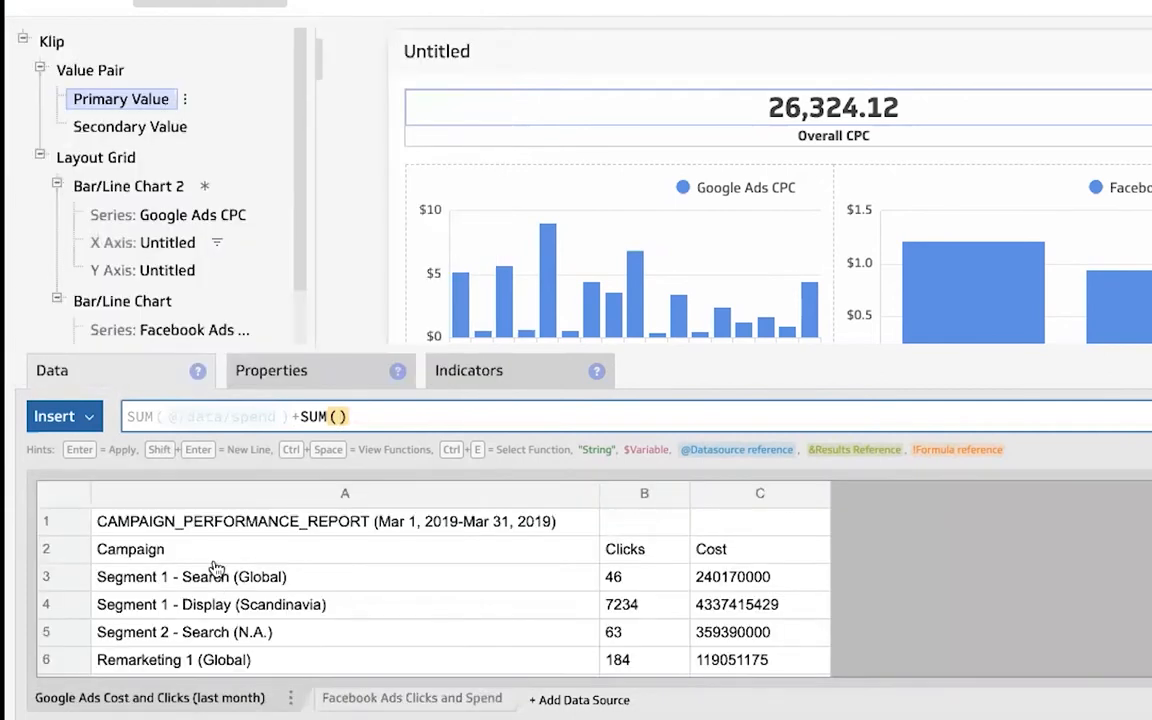
{"action": "left_click", "coordinate": [762, 493]}
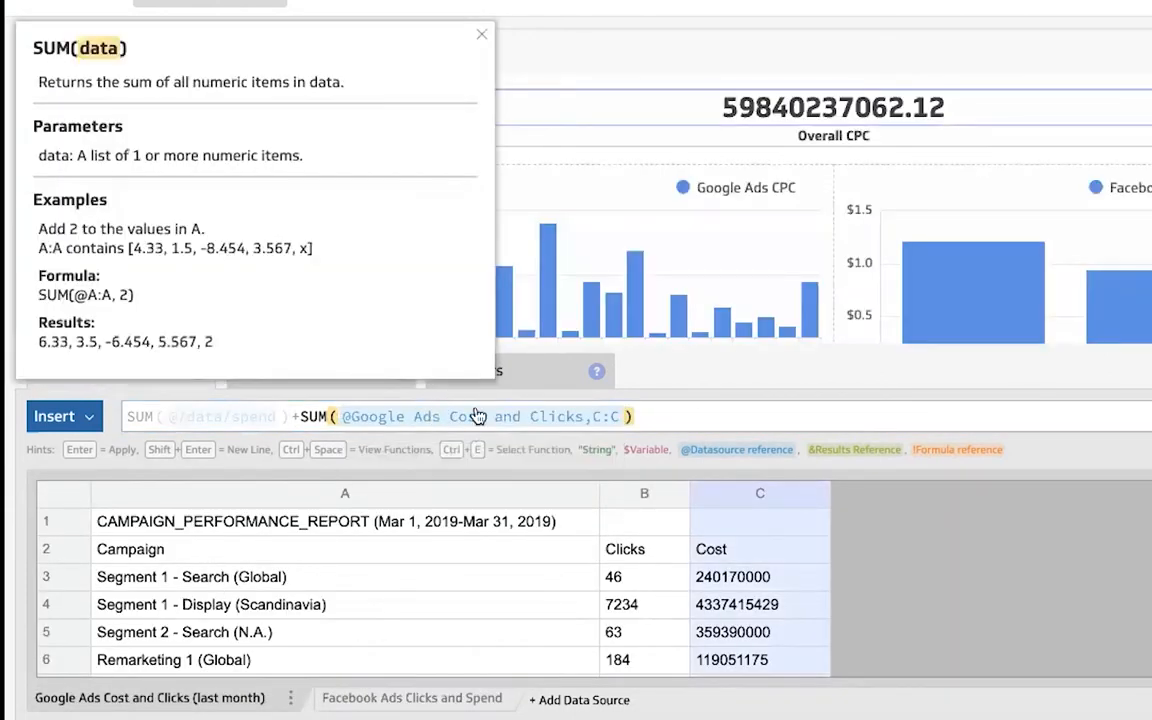
{"action": "left_click", "coordinate": [649, 418]}
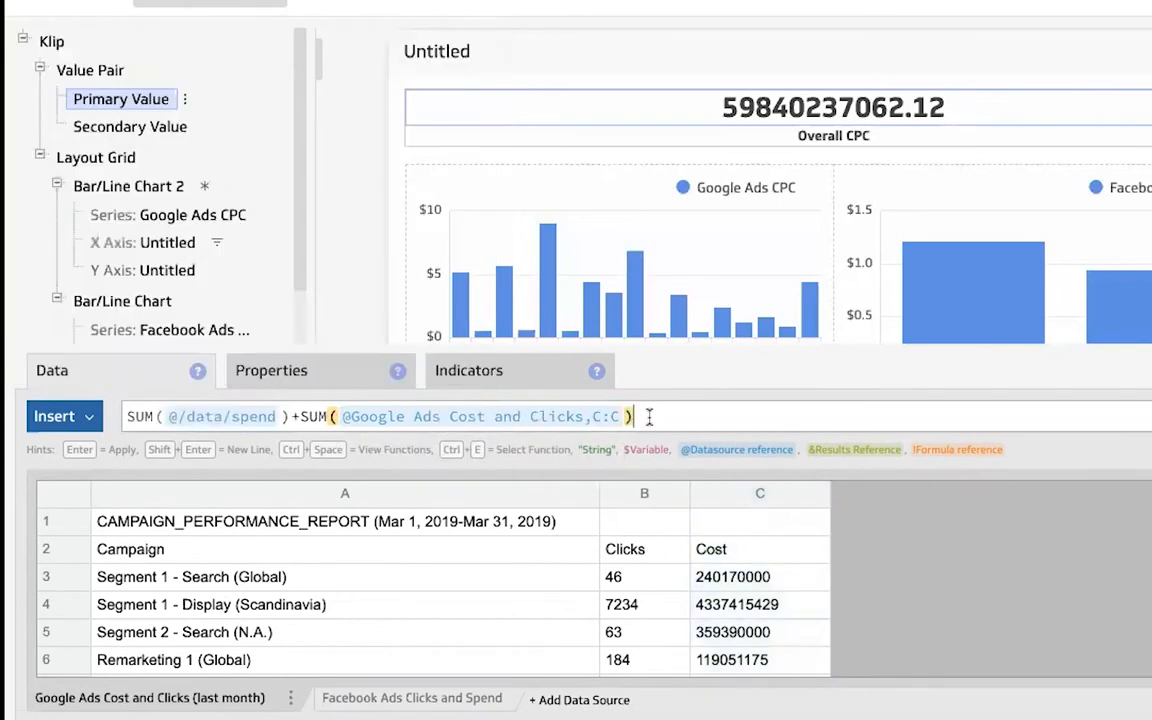
{"action": "type", "text": "/"}
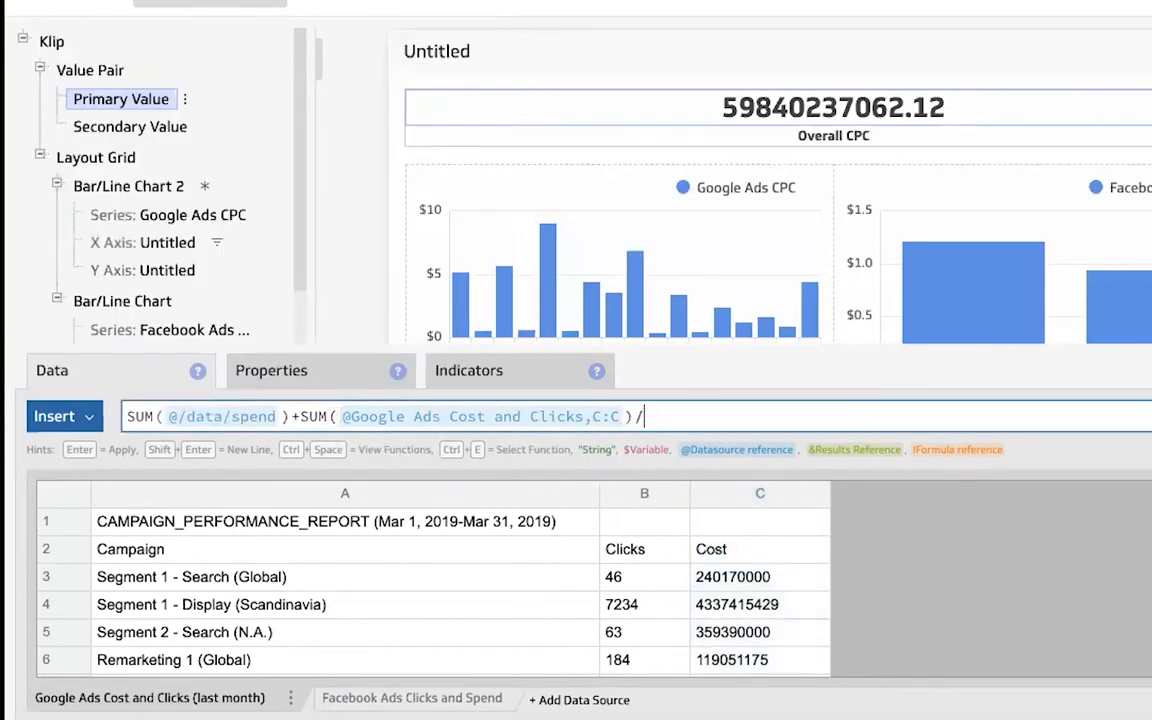
{"action": "type", "text": "1000000"}
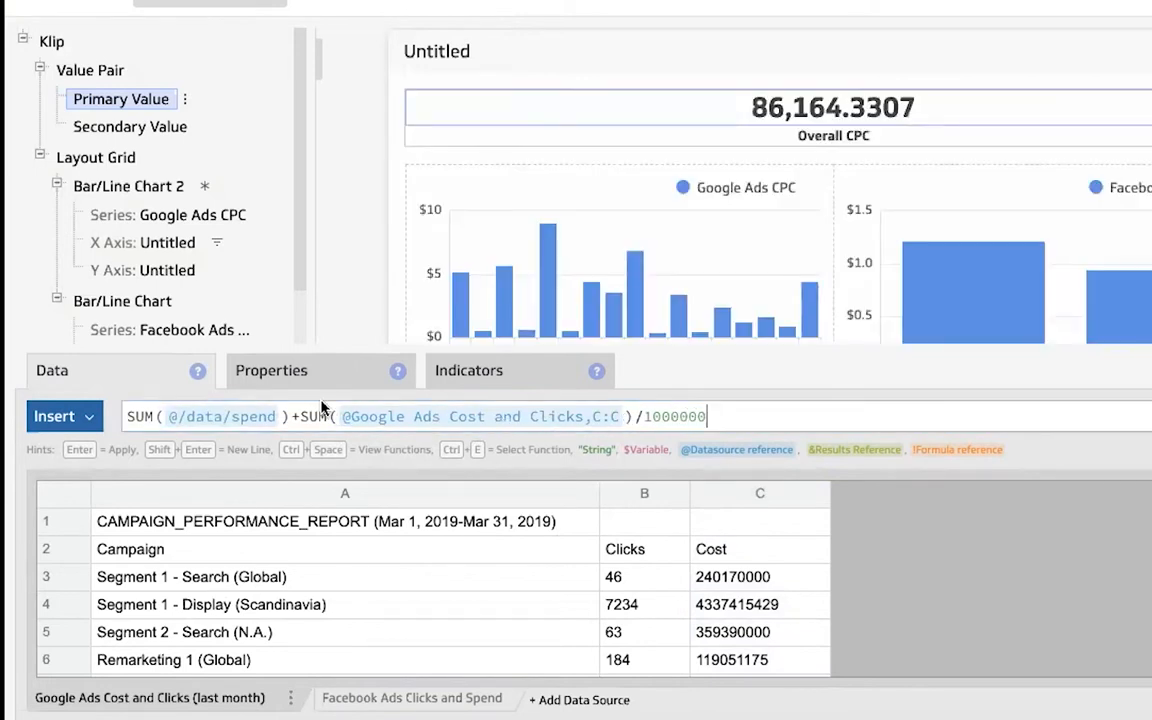
- Enclose the total cost expression in parentheses and divide it by a parenthesised SUM of the Google Ads Clicks column B:B
{"action": "left_click", "coordinate": [124, 415]}
{"action": "type", "text": "("}
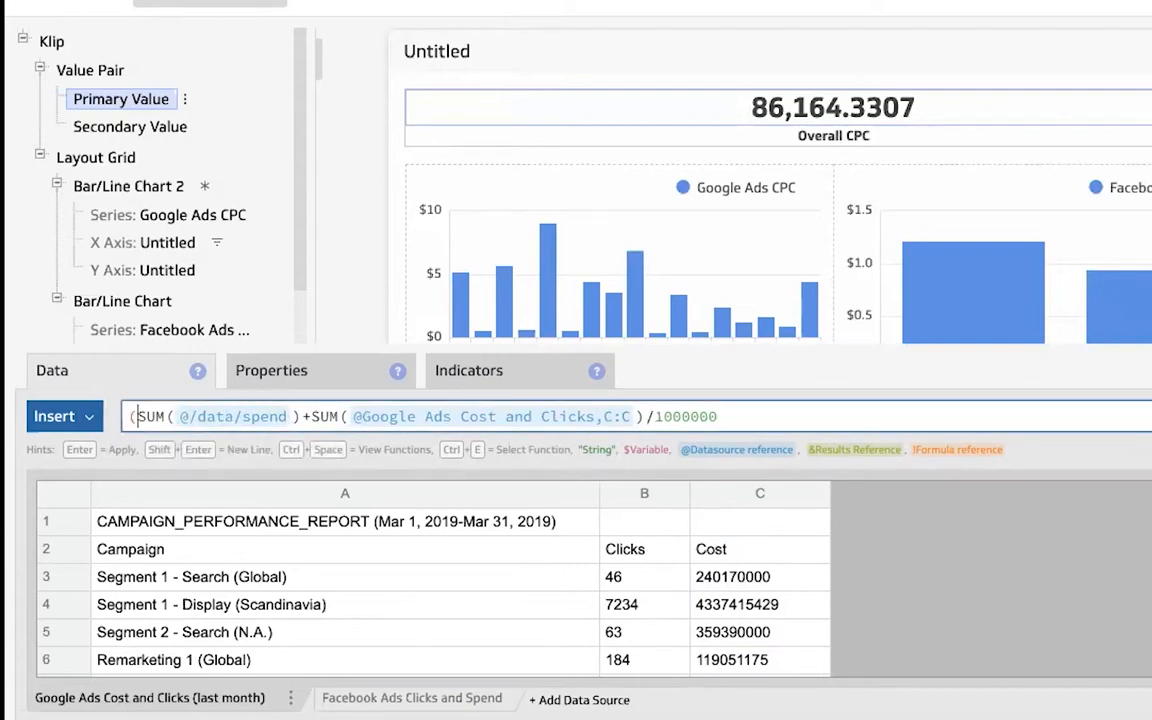
{"action": "left_click", "coordinate": [770, 412]}
{"action": "type", "text": ")/("}
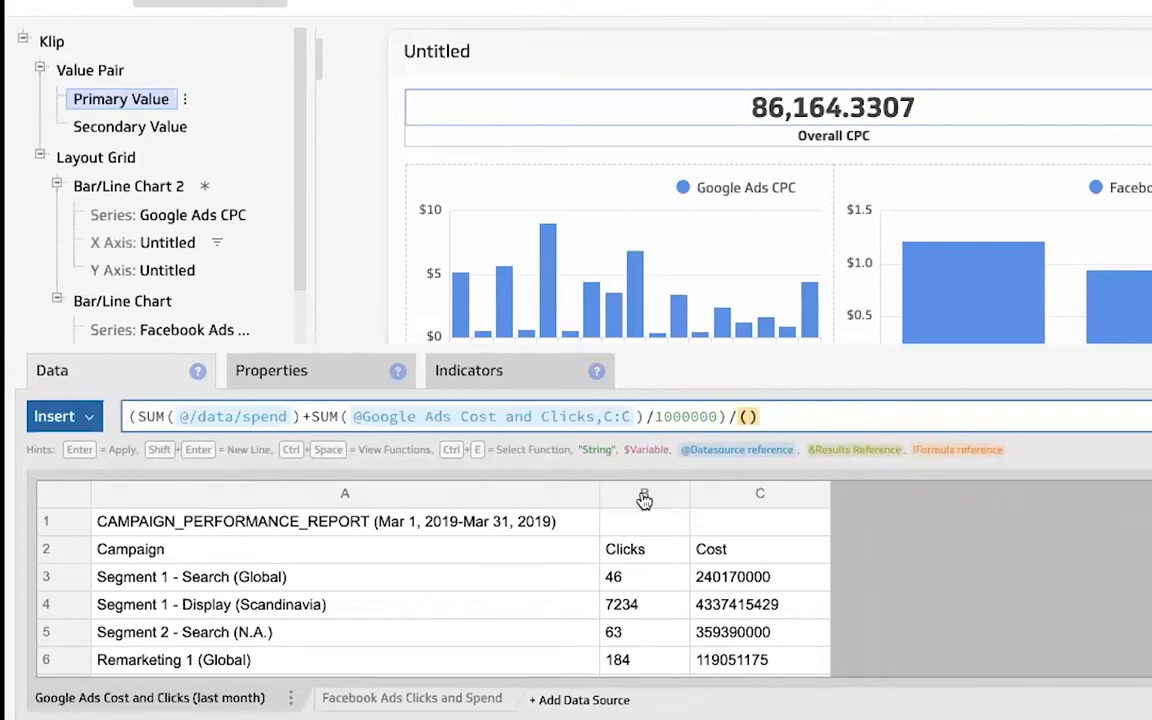
{"action": "type", "text": "sum"}
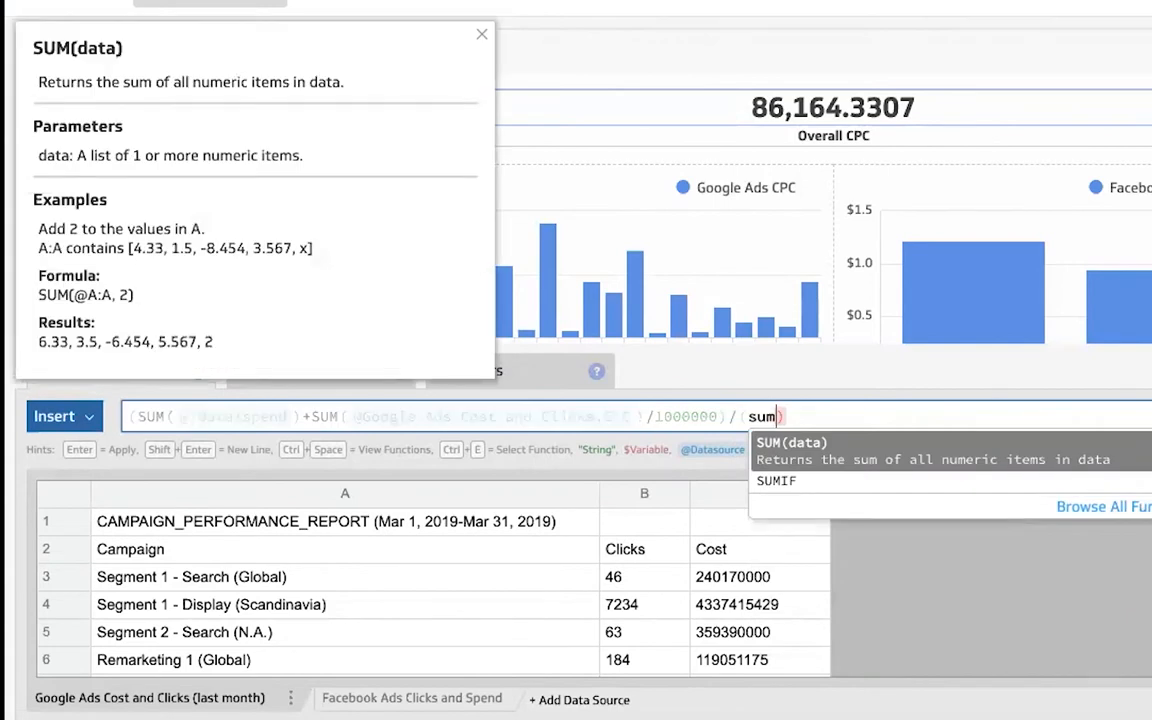
{"action": "type", "text": "("}
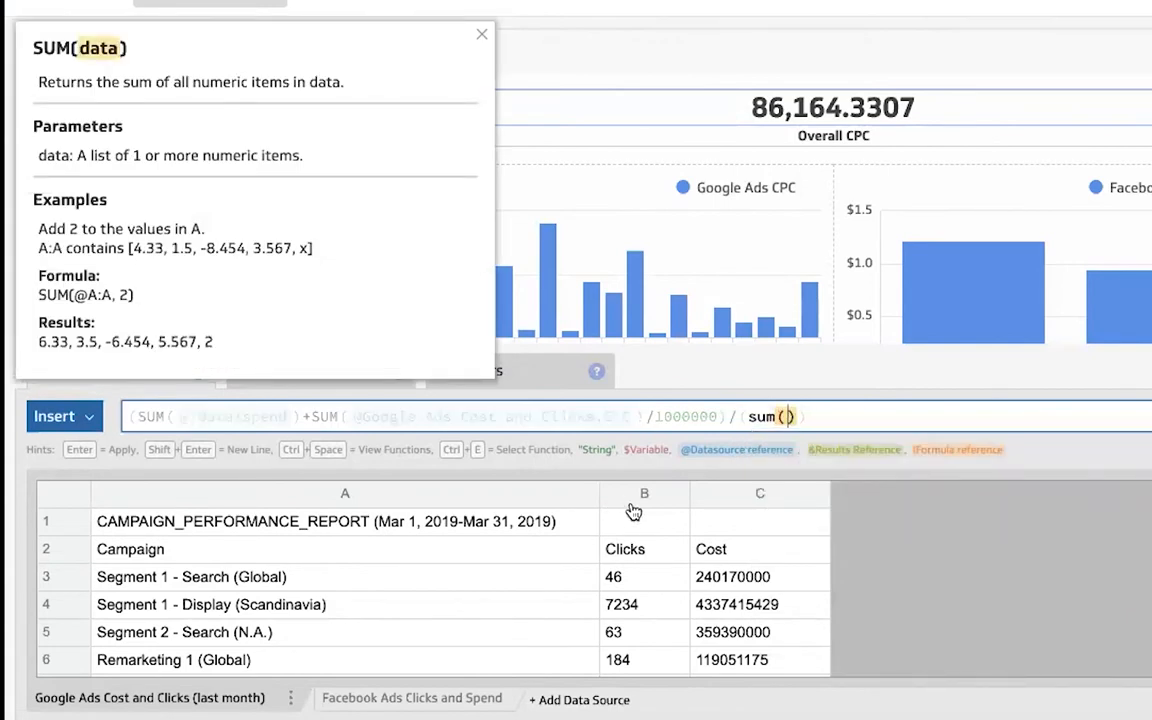
{"action": "left_click", "coordinate": [626, 502]}
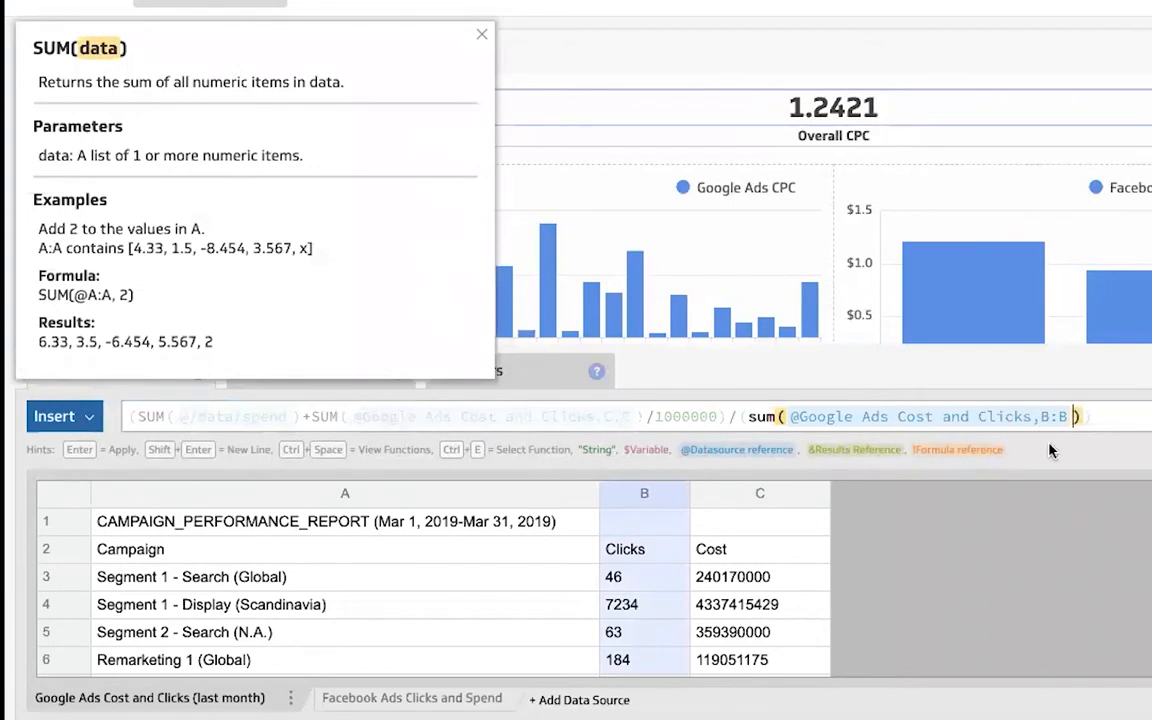
- Add the SUM of the Facebook Ads clicks field to the Google Ads clicks inside the formula's divisor
{"action": "left_click", "coordinate": [1077, 415]}
{"action": "type", "text": ")+"}
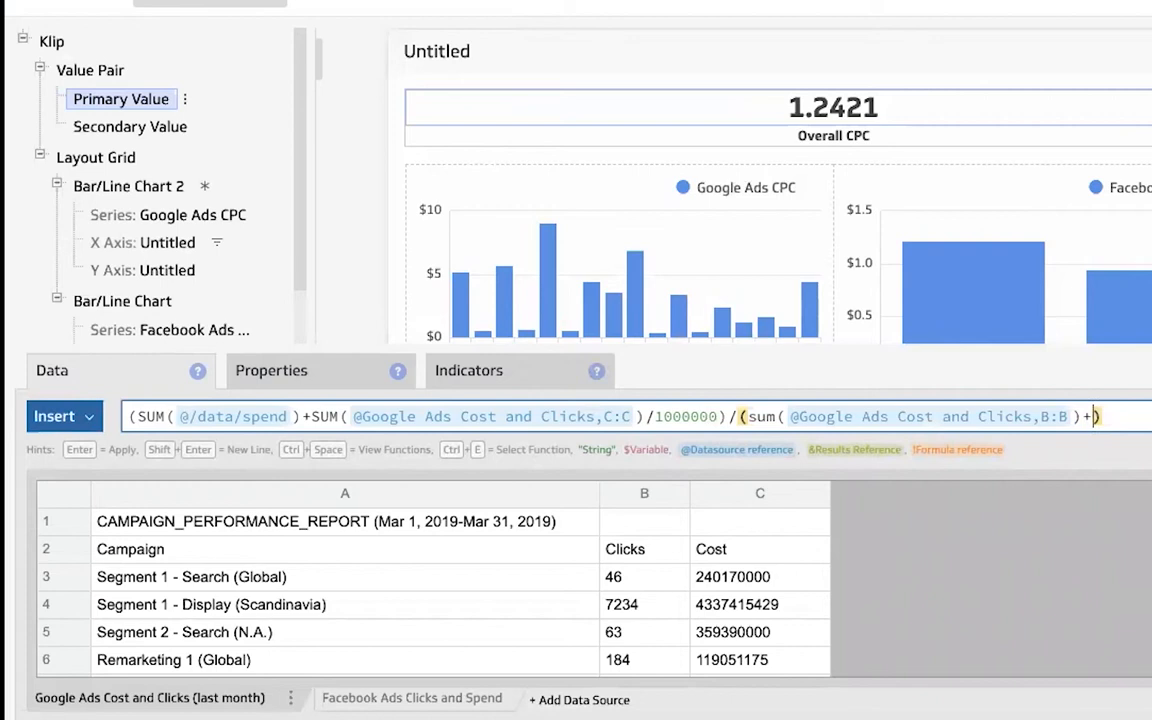
{"action": "type", "text": "SUM("}
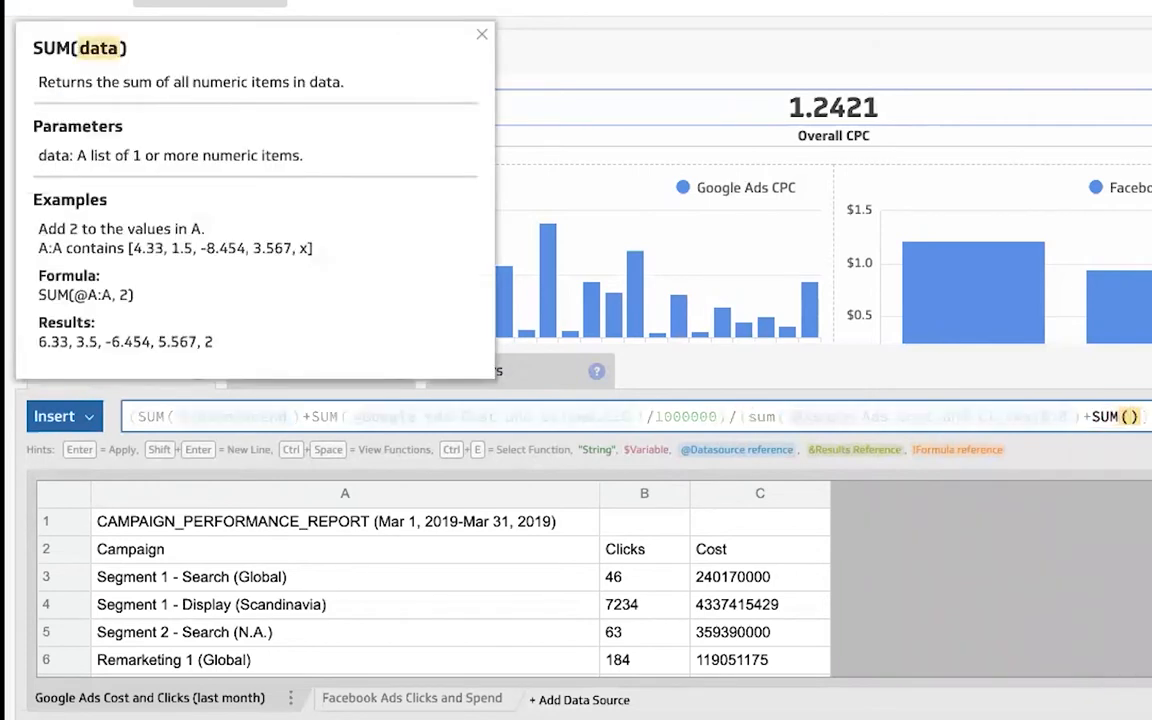
{"action": "left_click", "coordinate": [432, 696]}
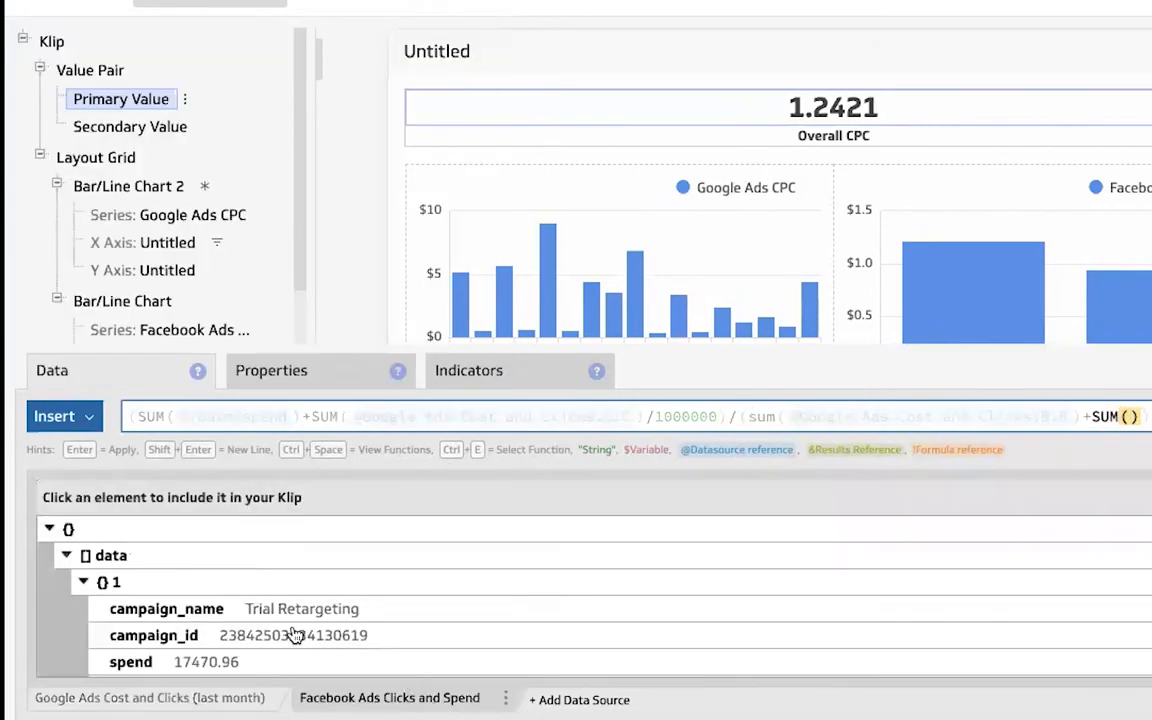
{"action": "scroll", "coordinate": [257, 622], "scroll_direction": "down", "scroll_amount": 3}
{"action": "left_click", "coordinate": [236, 612]}
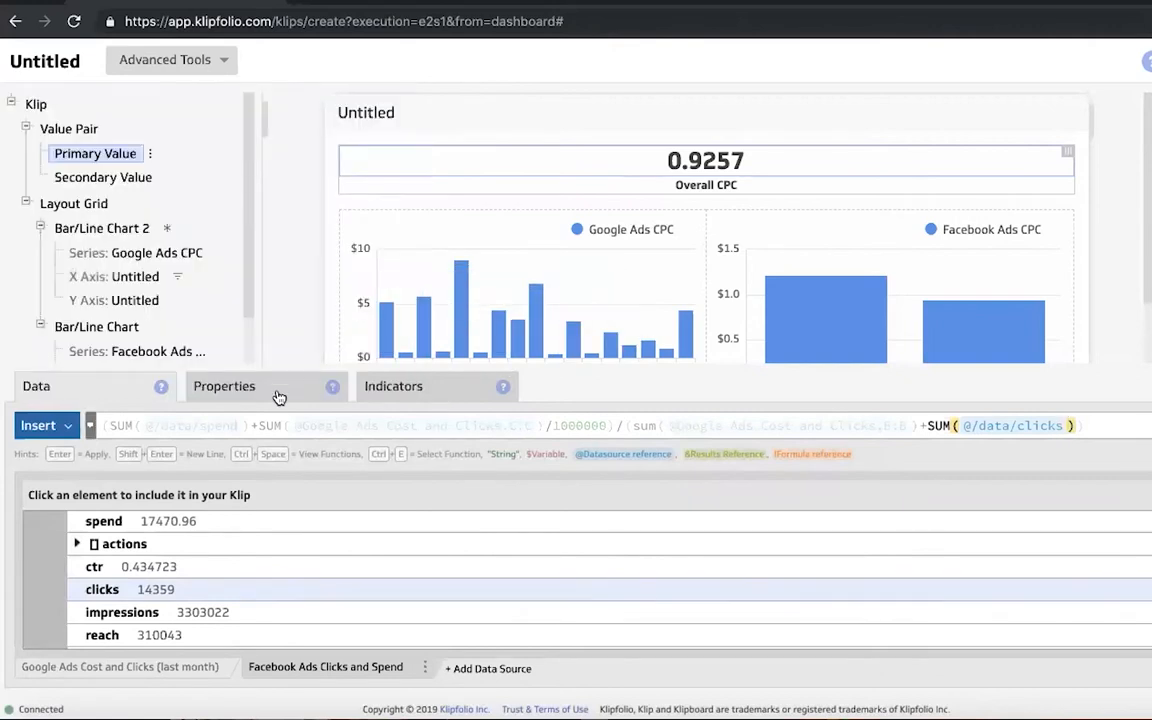
- Turn off automatic formatting for the primary value and format it as Currency with two decimal places
{"action": "left_click", "coordinate": [267, 388]}
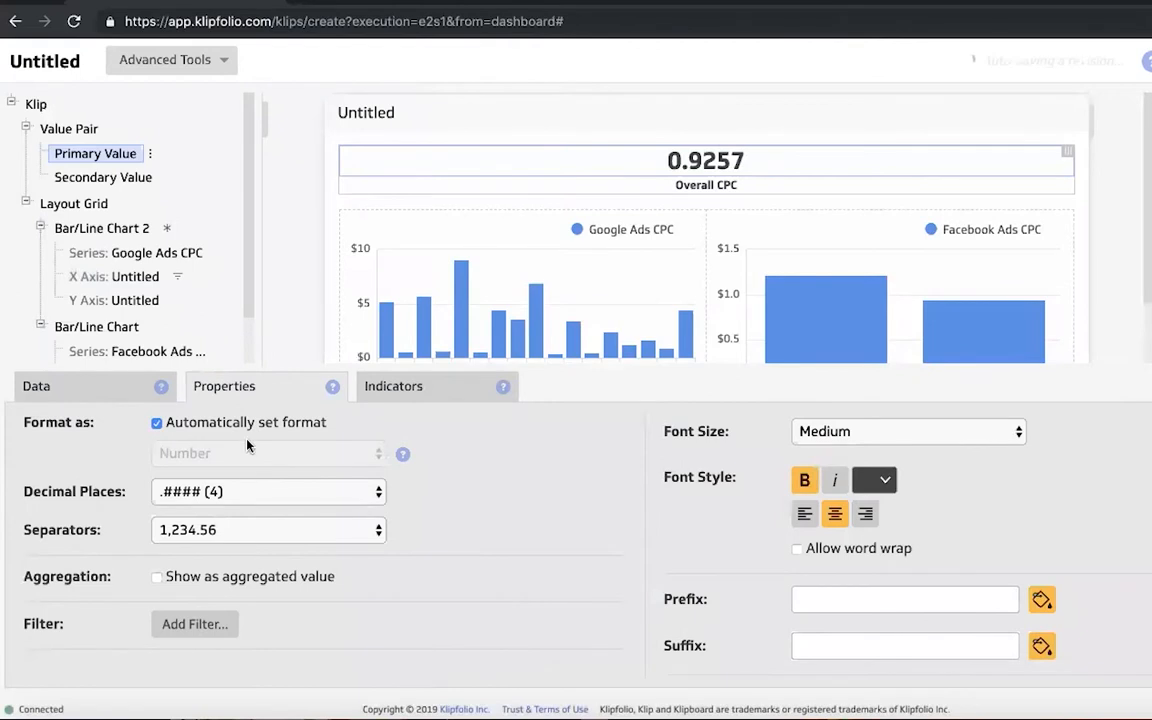
{"action": "left_click", "coordinate": [228, 422]}
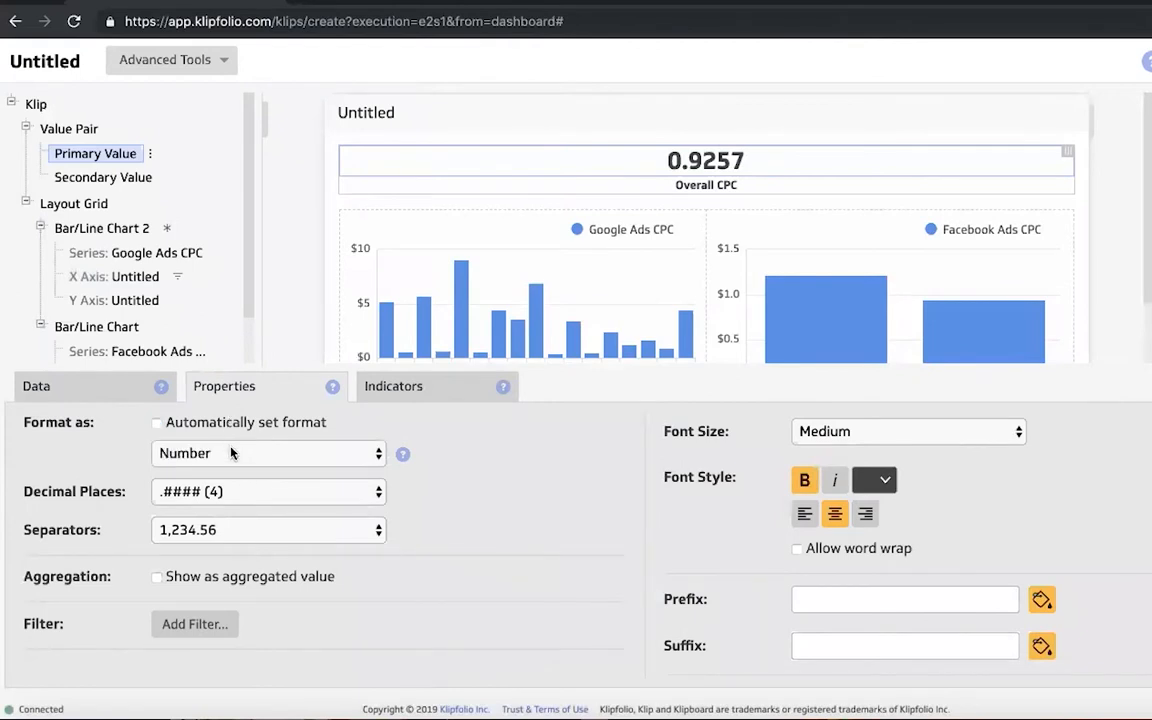
{"action": "left_click", "coordinate": [231, 453]}
{"action": "left_click", "coordinate": [235, 475]}
{"action": "left_click", "coordinate": [240, 491]}
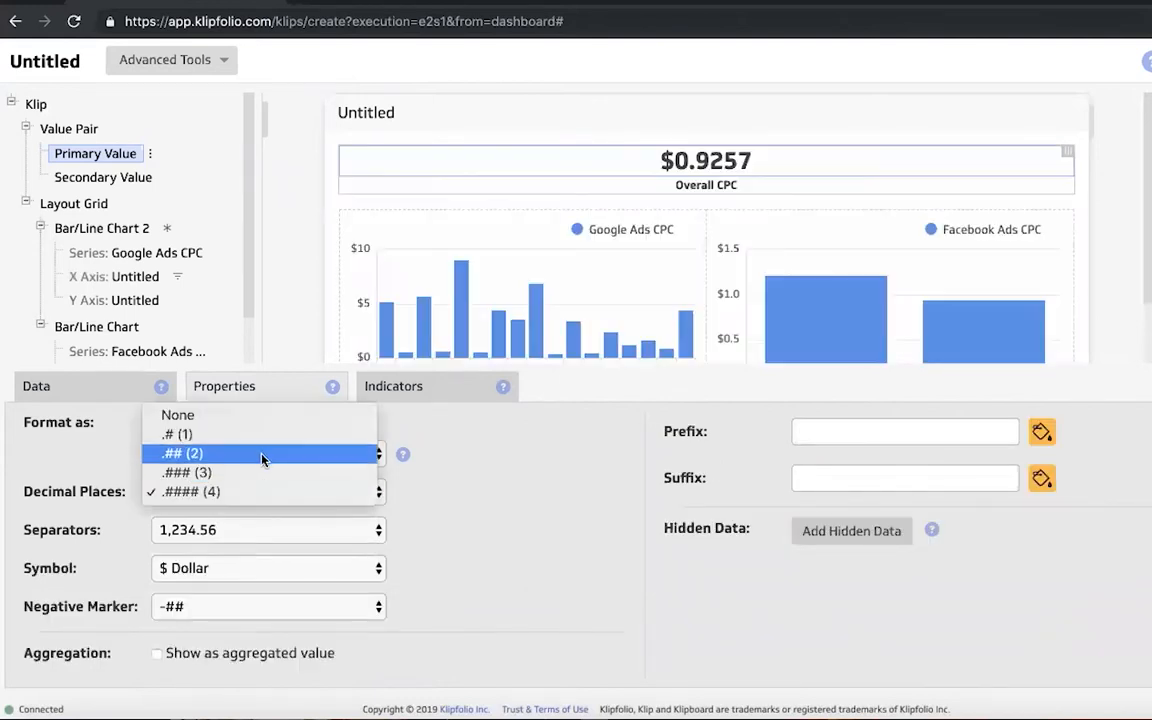
{"action": "left_click", "coordinate": [262, 456]}
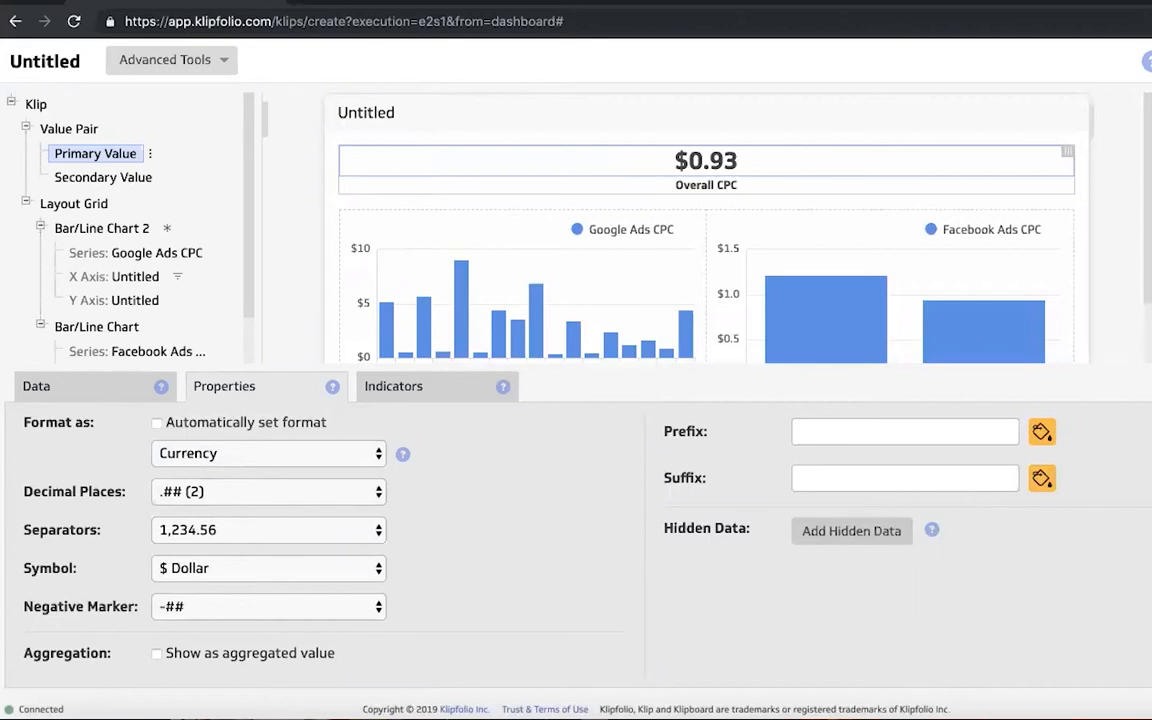
{"action": "left_click_drag", "start_coordinate": [578, 402], "coordinate": [578, 456]}
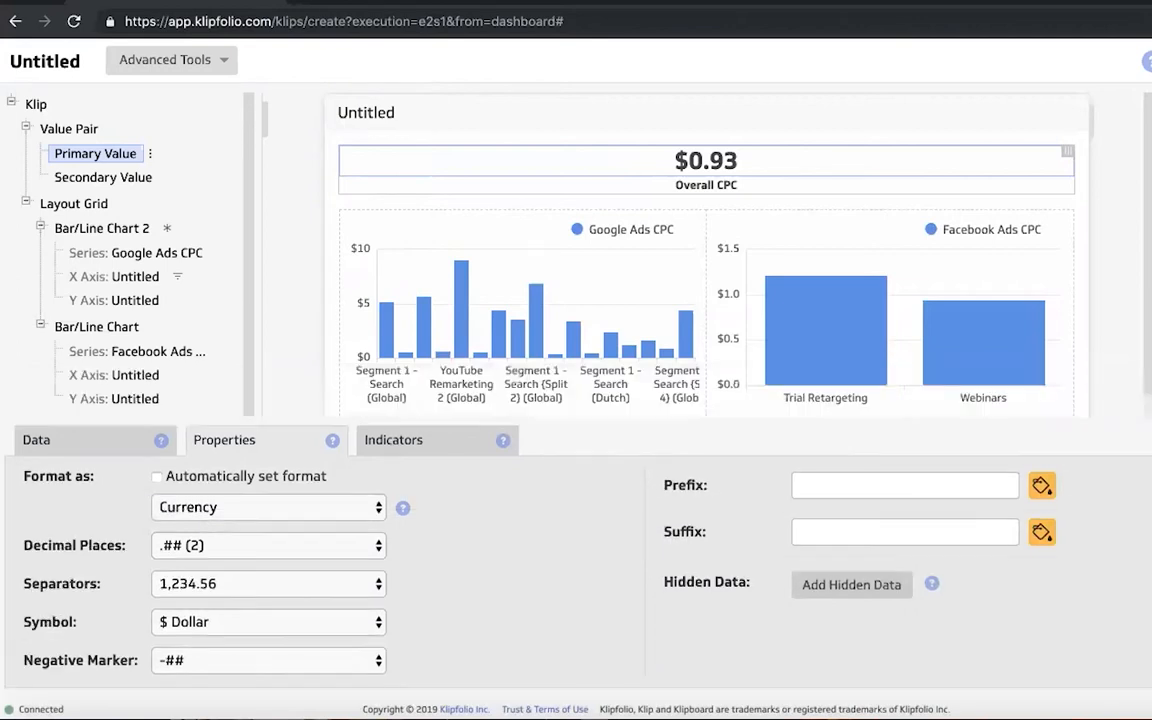
- Start saving the Klip and name it "CPC Last Month"
{"action": "mouse_move", "coordinate": [948, 358]}
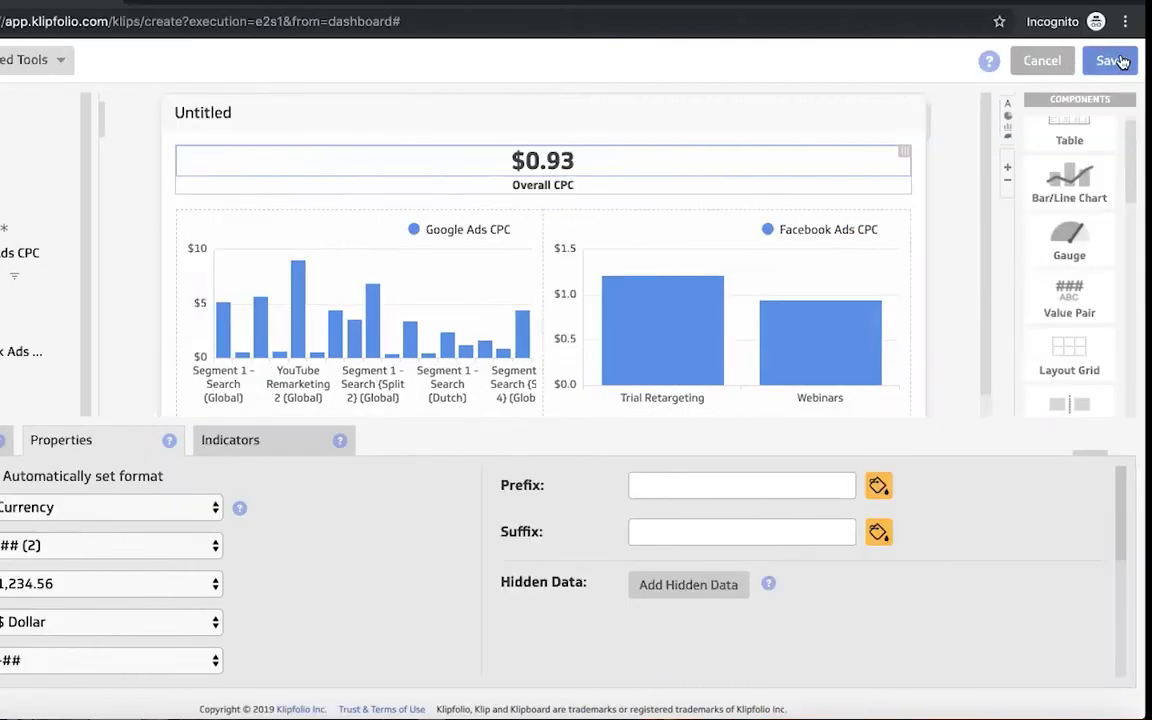
{"action": "left_click", "coordinate": [1108, 60]}
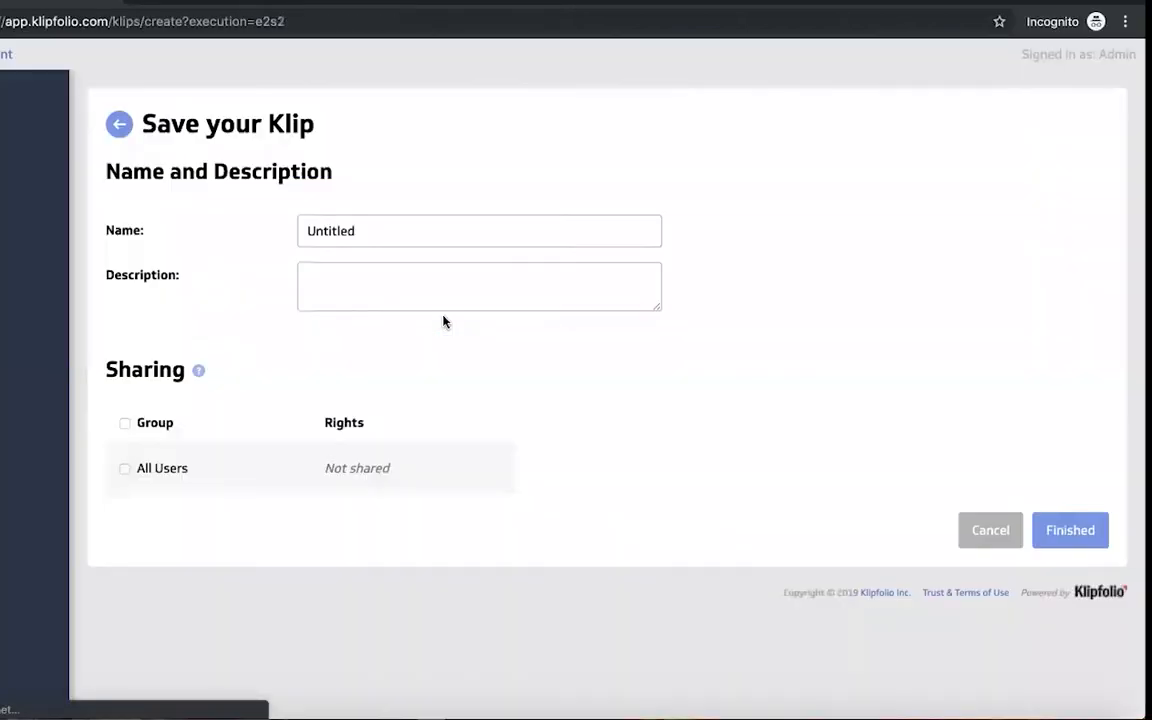
{"action": "left_click", "coordinate": [380, 227]}
{"action": "type", "text": "Co"}
{"action": "key", "text": "BackSpace"}
{"action": "type", "text": "PC "}
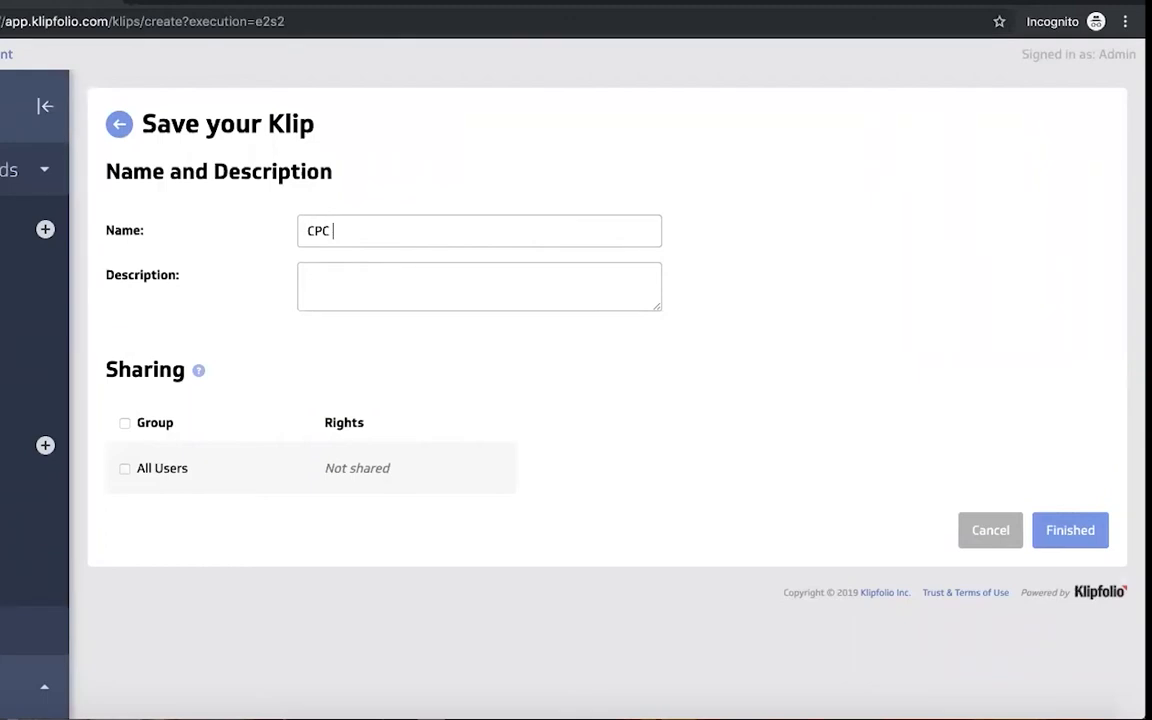
{"action": "type", "text": "Lasgt Month"}
{"action": "left_click", "coordinate": [366, 231]}
{"action": "key", "text": "BackSpace"}
- Give the Klip the description "Facebook Ads and Google Ads" and finish saving it
{"action": "left_click", "coordinate": [532, 289]}
{"action": "type", "text": "Facebook Ads and Google Ads"}
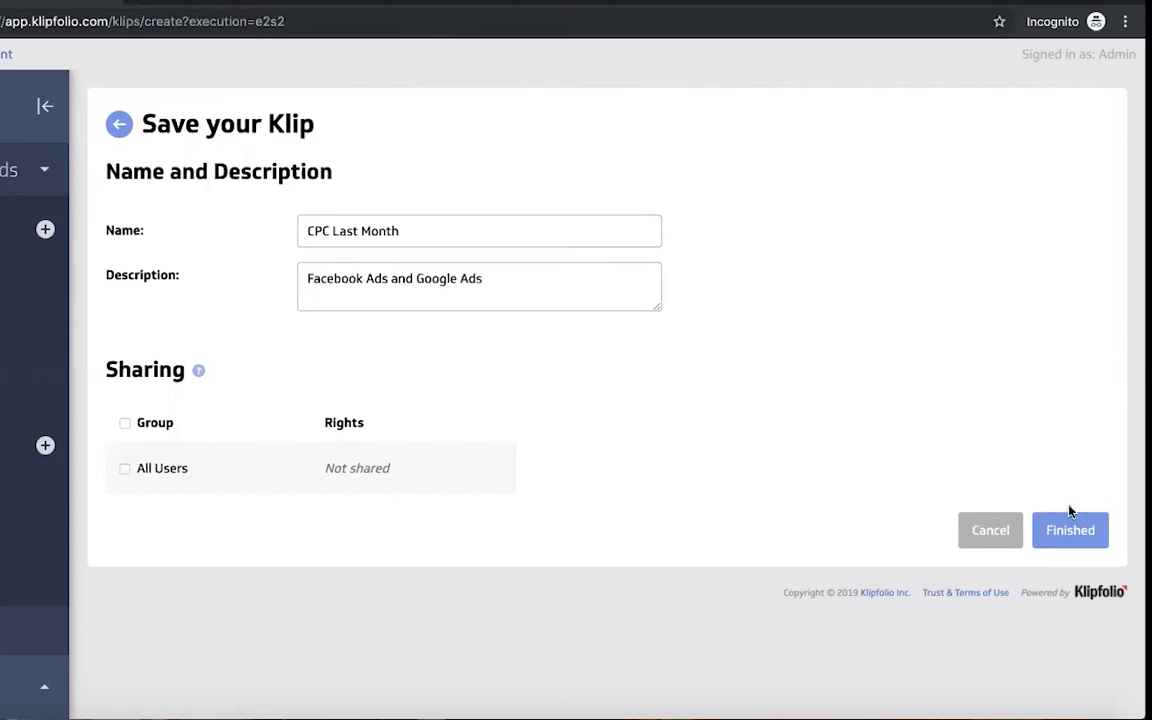
{"action": "left_click", "coordinate": [1090, 530]}
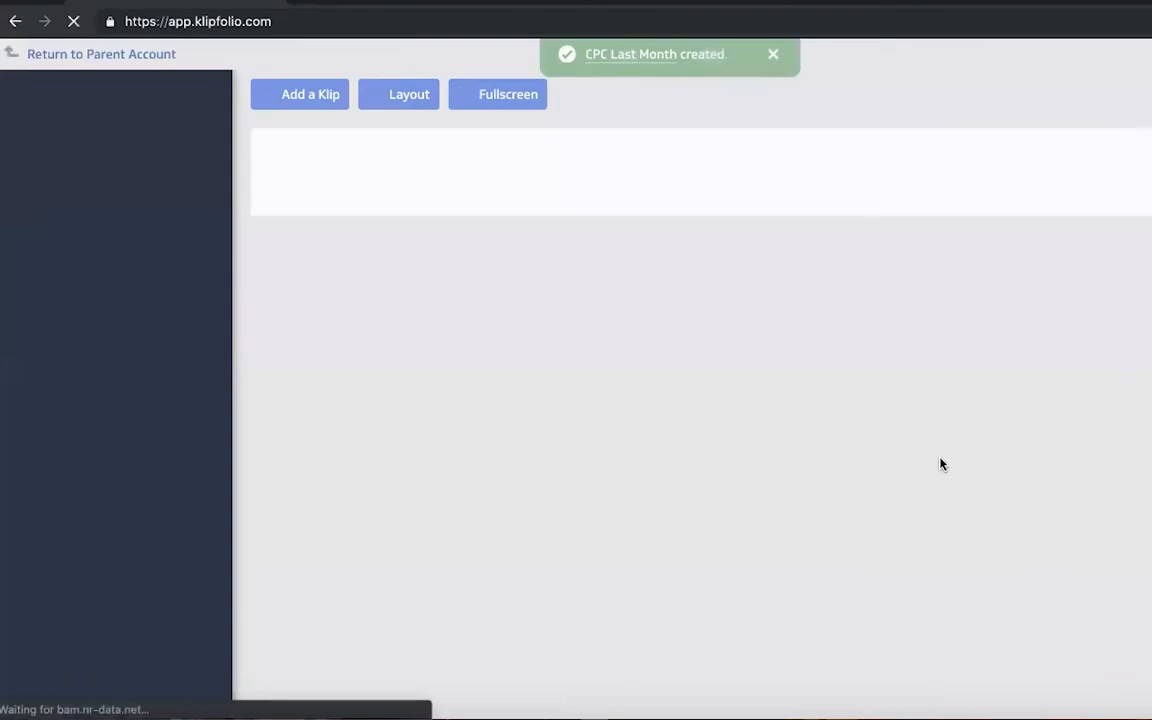